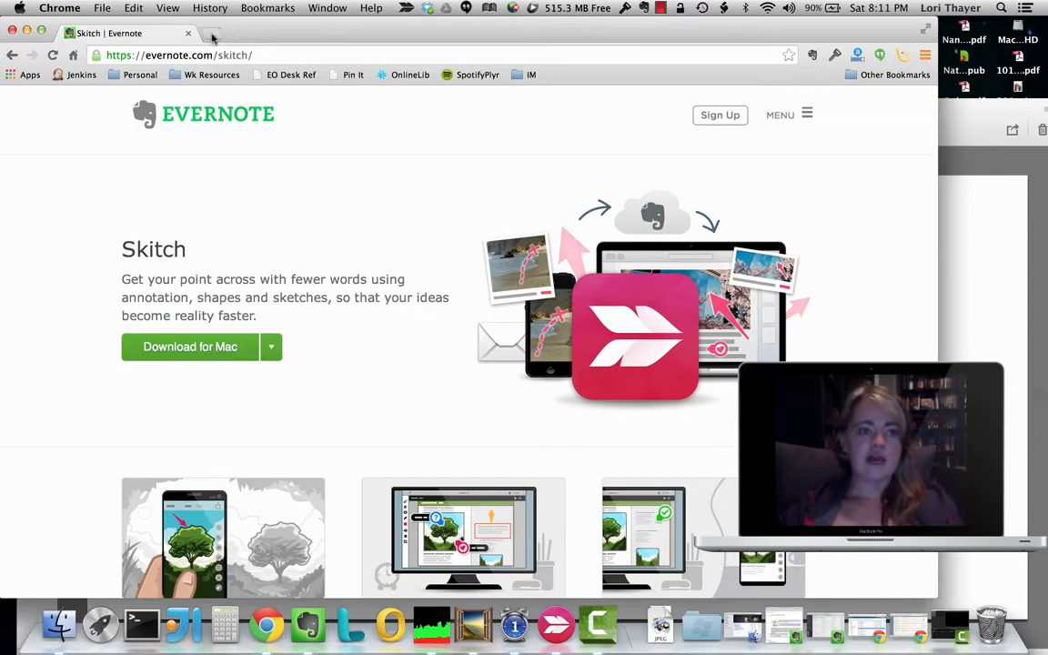
- Open cnn.com in a new browser tab
left_click(212, 35)
type("cnn.com")
key("Return")
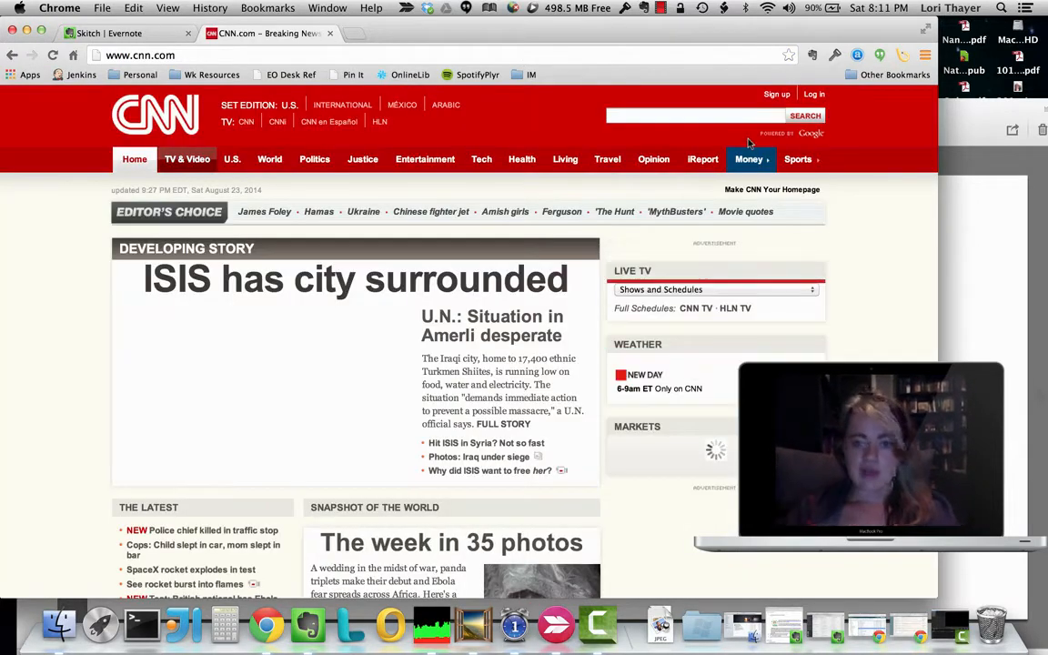
- Switch to Skitch and take a screen snap of the CNN page from its navigation bar down through the lead story
left_click(993, 206)
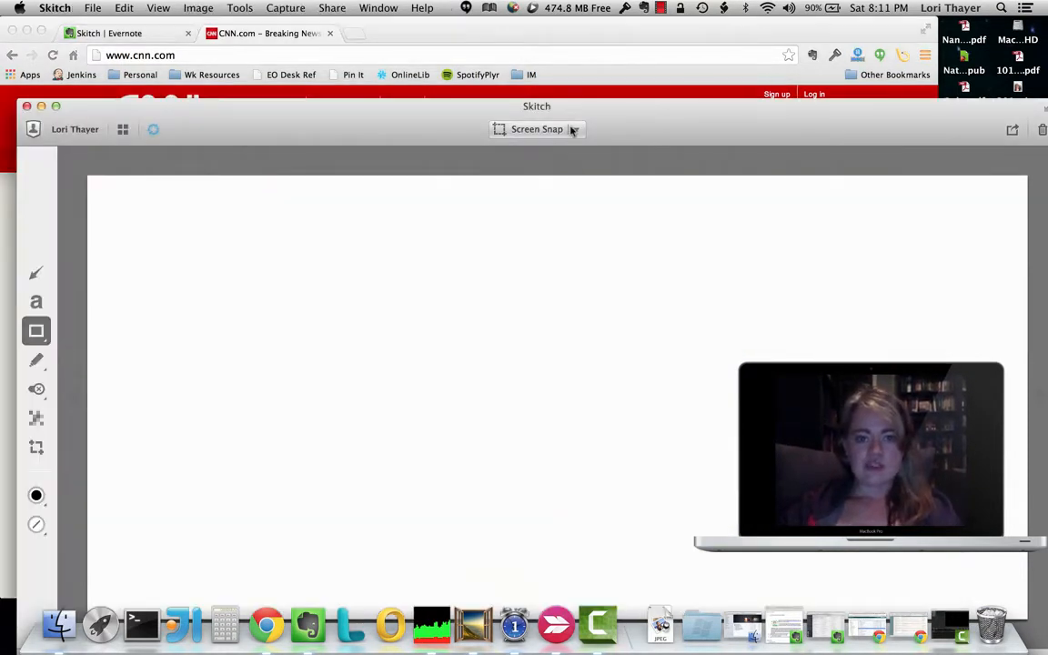
left_click(537, 129)
left_click_drag(101, 181, 841, 528)
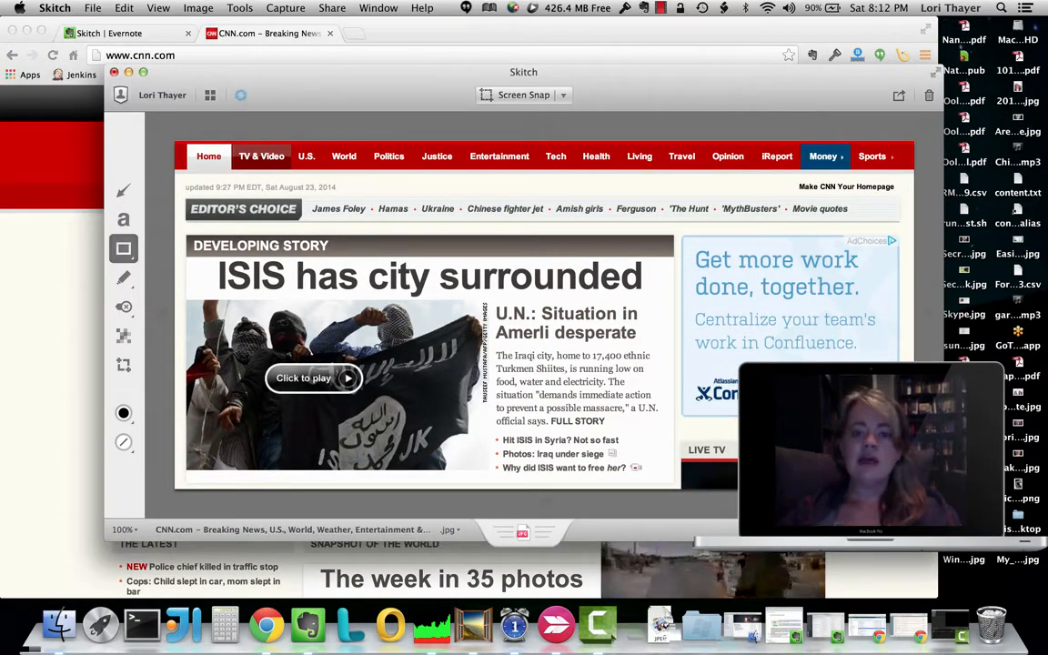
- Add the text "Hey, Check this out!" just below the navigation bar in the captured image
left_click(122, 221)
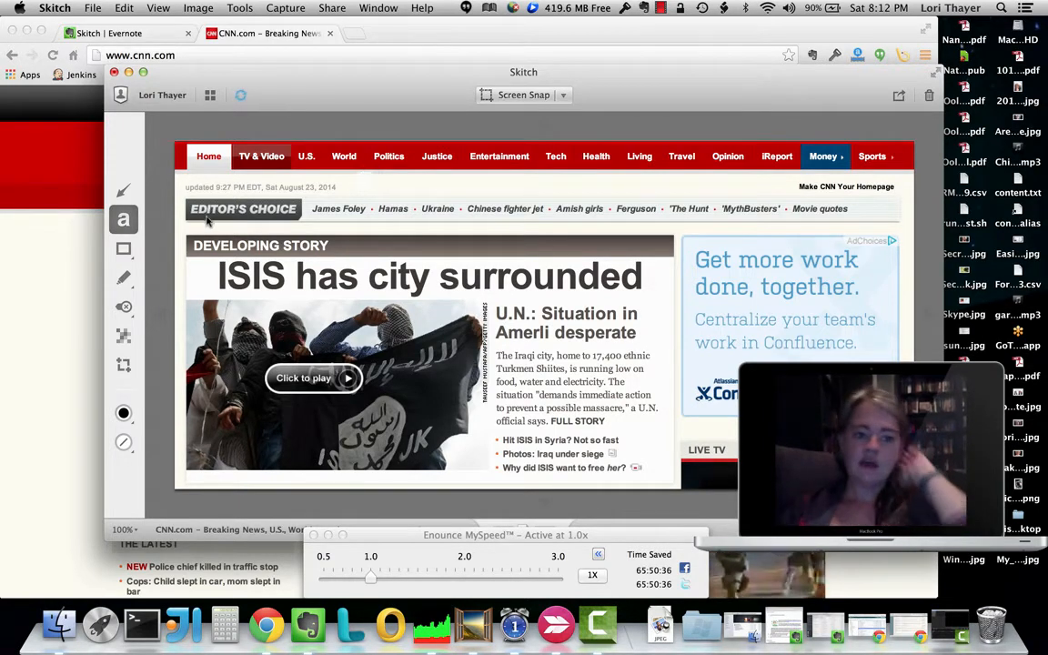
left_click(361, 180)
type("Hey, Check thi")
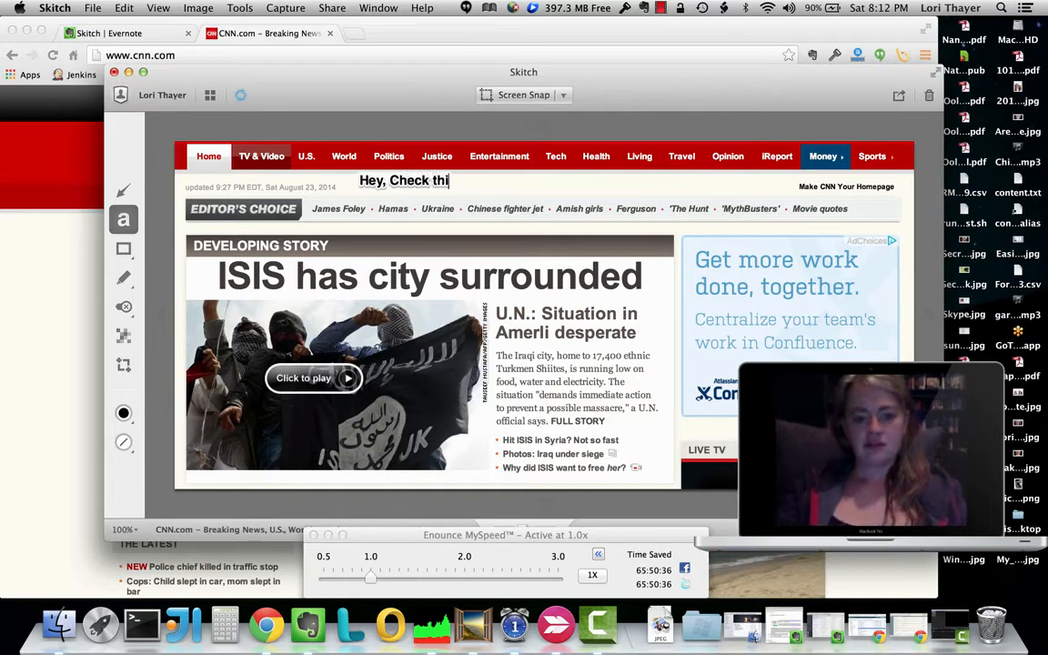
type("s out!")
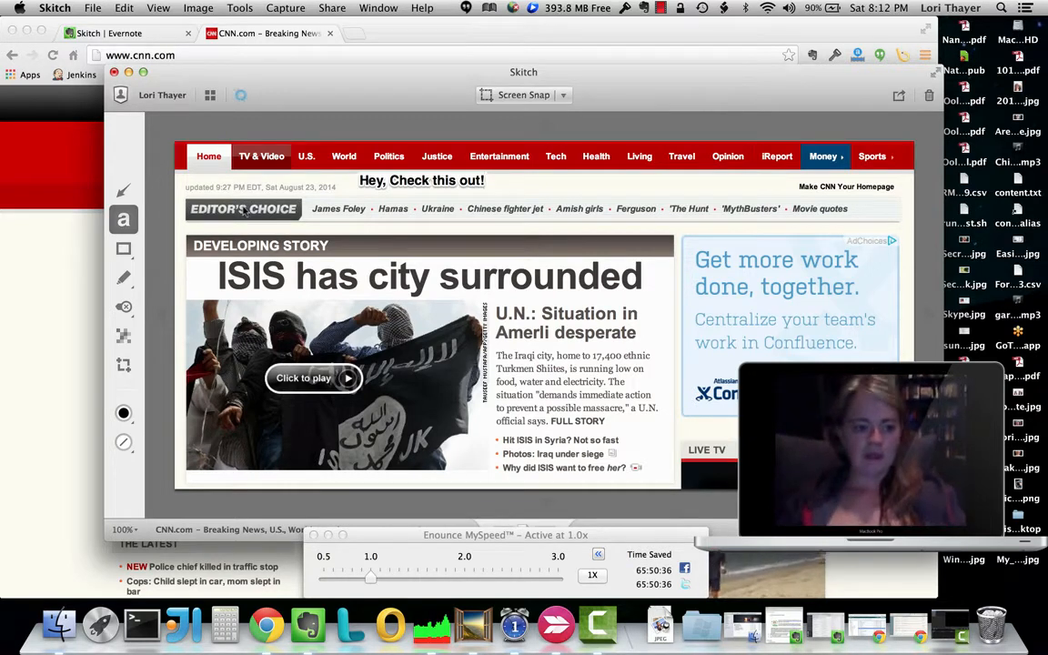
- Move the "Hey, Check this out!" text slightly lower, keeping it beneath the navigation bar
left_click(125, 191)
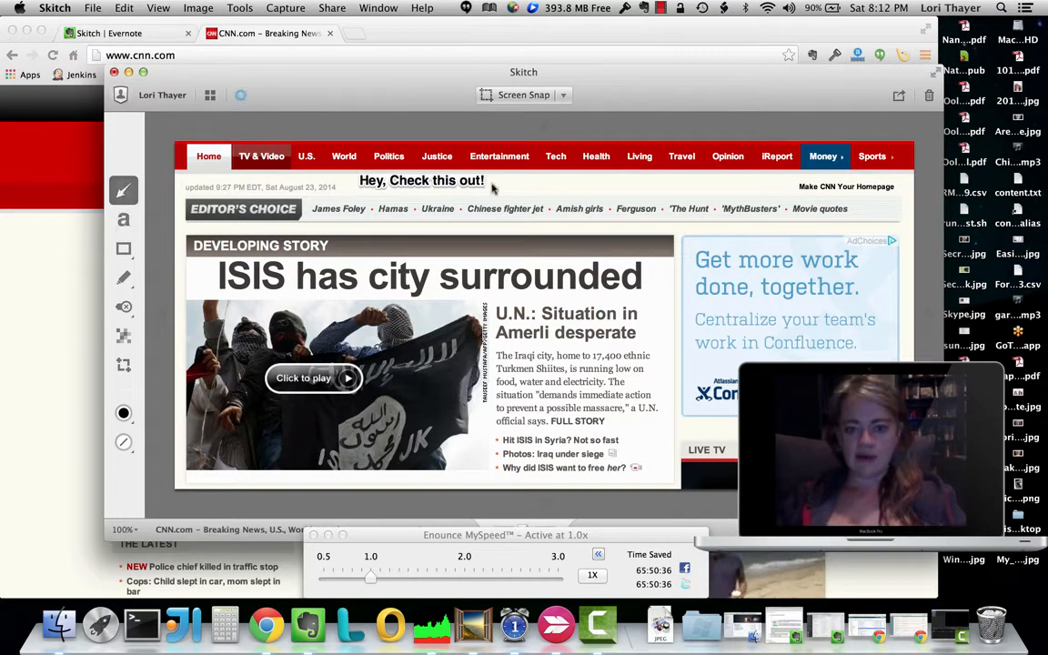
mouse_move(414, 177)
left_mouse_down()
mouse_move(669, 183)
mouse_move(389, 183)
mouse_move(406, 182)
left_mouse_up()
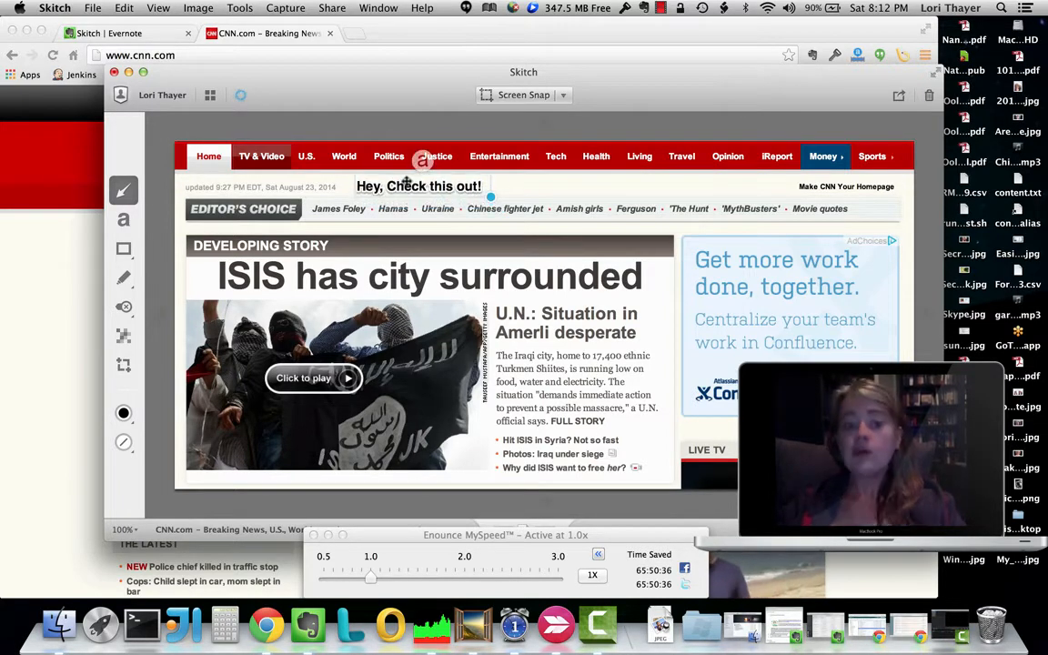
left_click(502, 195)
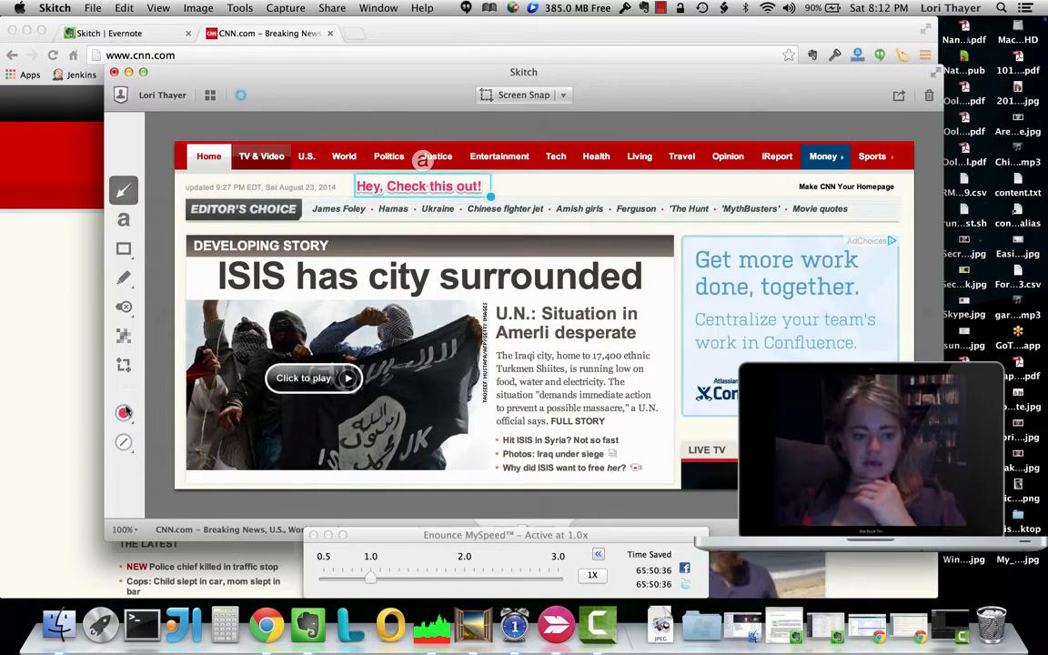
- Recolor the "Hey, Check this out!" text with a custom light blue and enlarge it to more than twice its width
left_click(125, 413)
left_click(125, 454)
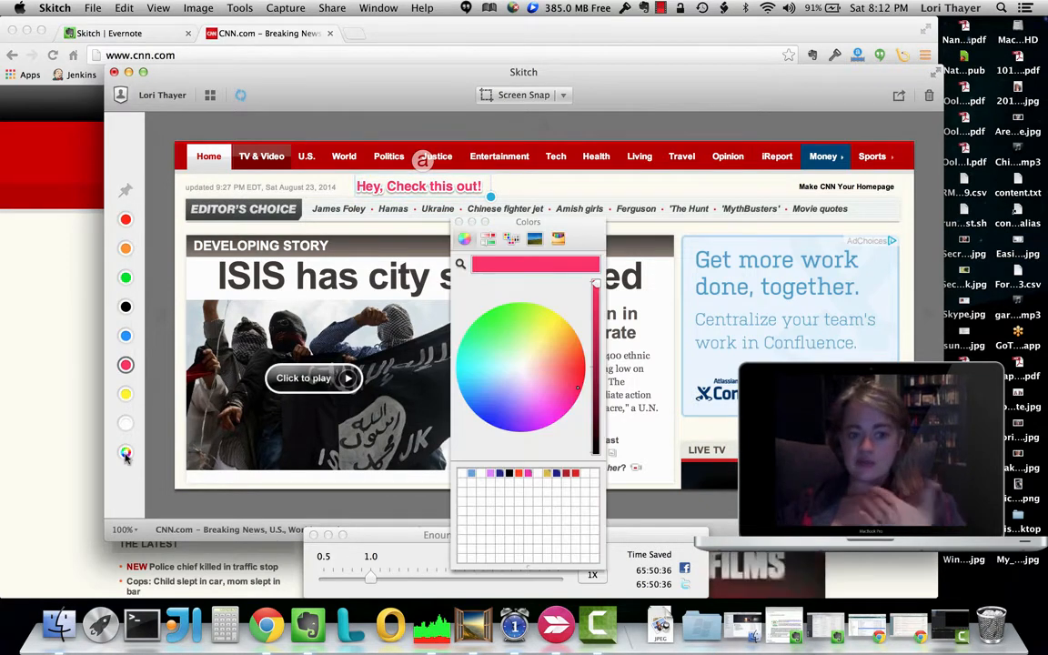
left_click(498, 400)
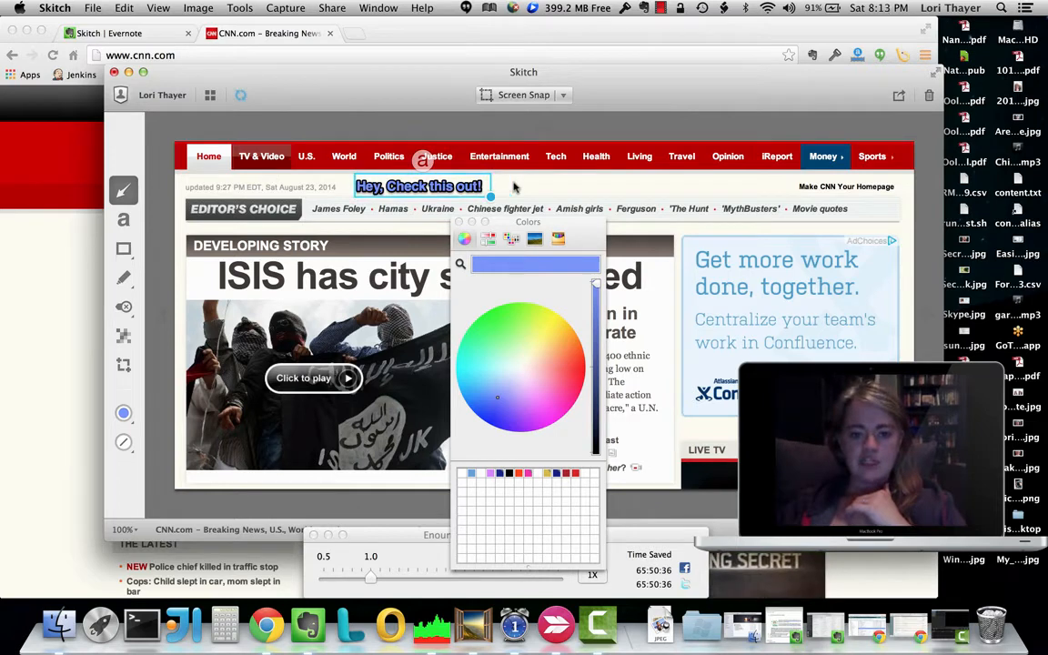
left_click_drag(492, 197, 679, 190)
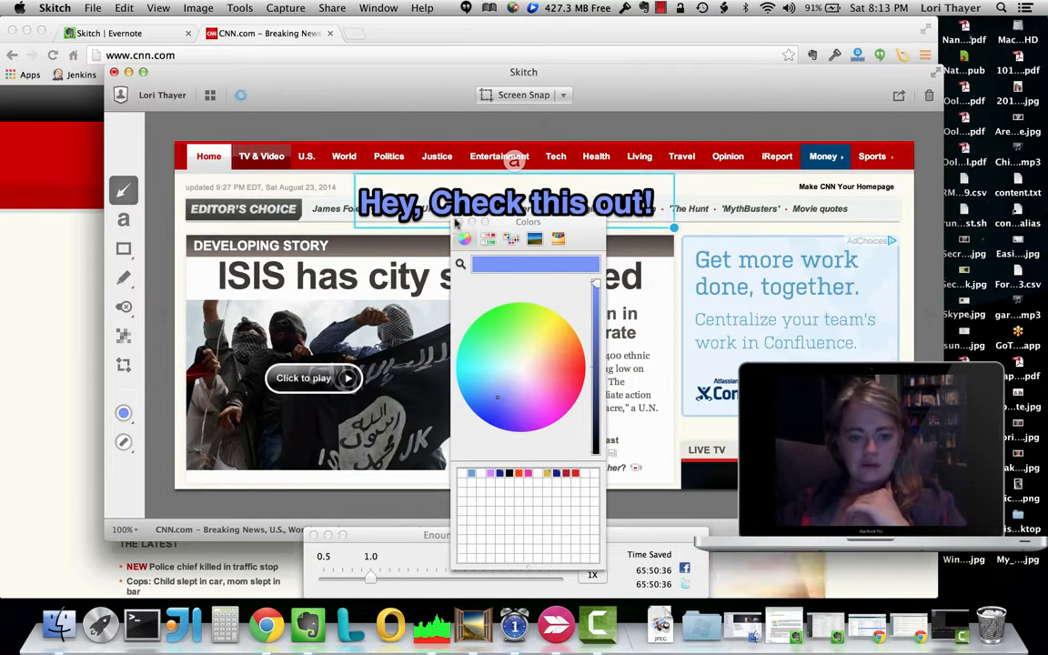
left_click(462, 222)
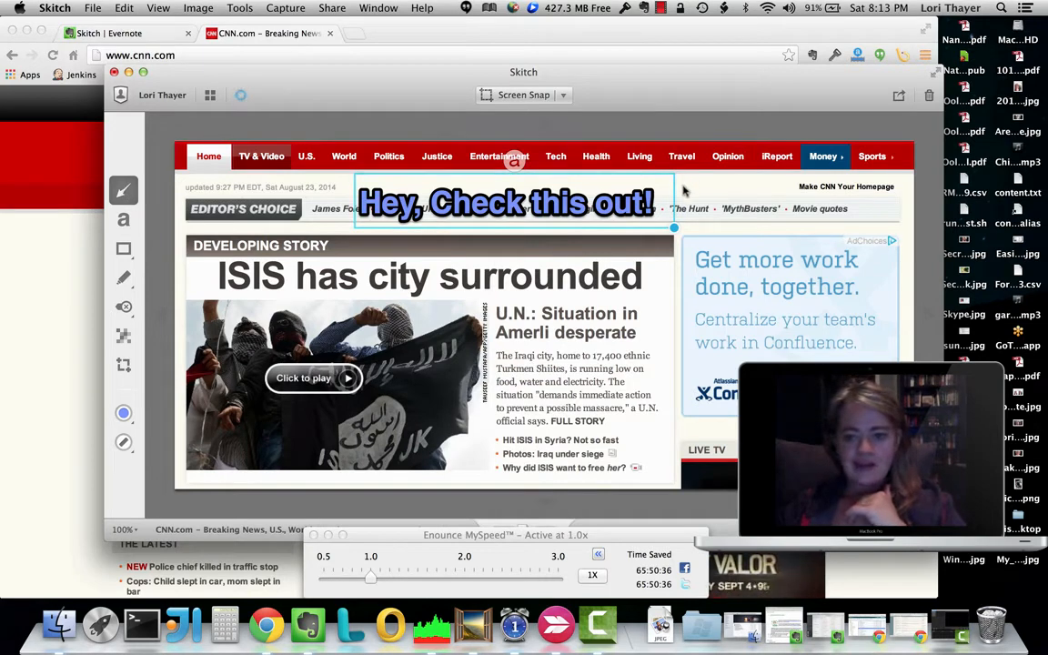
- Draw a horizontal arrow pointing to the "Make CNN Your Homepage" link and a rectangle around that link
left_click(686, 189)
left_click_drag(683, 188, 788, 189)
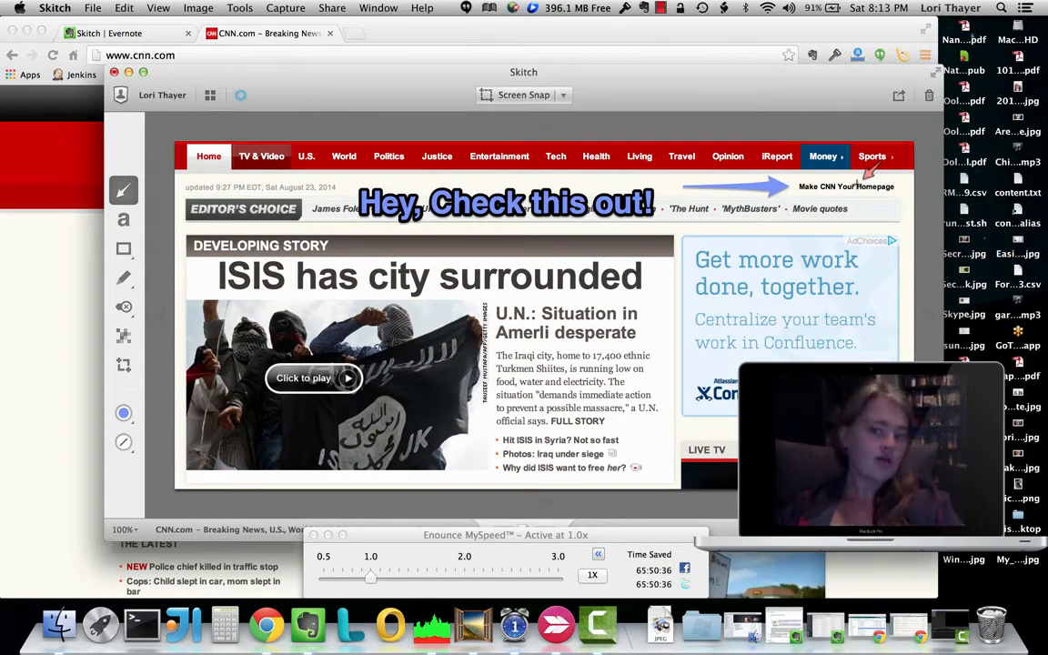
left_click(124, 247)
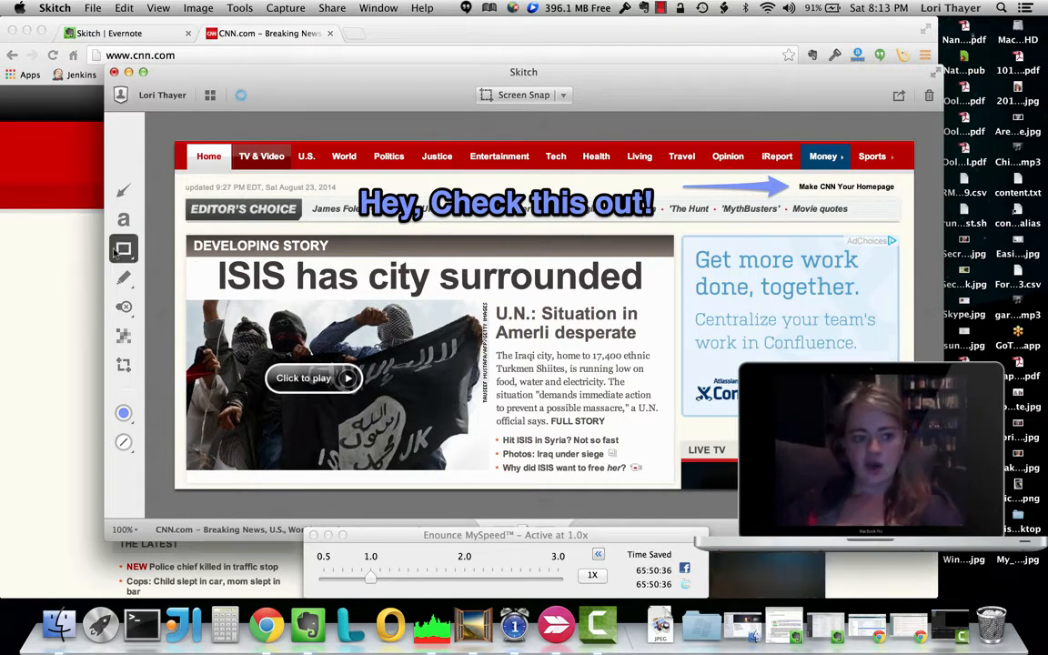
left_click_drag(790, 175, 905, 208)
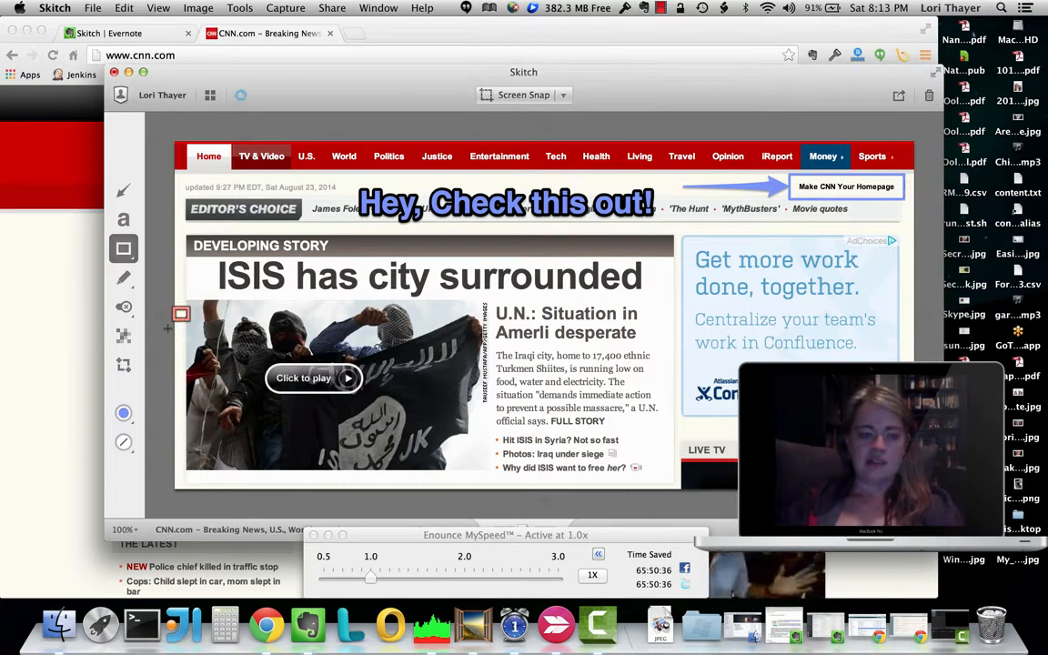
- Set the outline of the rectangle around "Make CNN Your Homepage" to the thickest line option
left_click(126, 441)
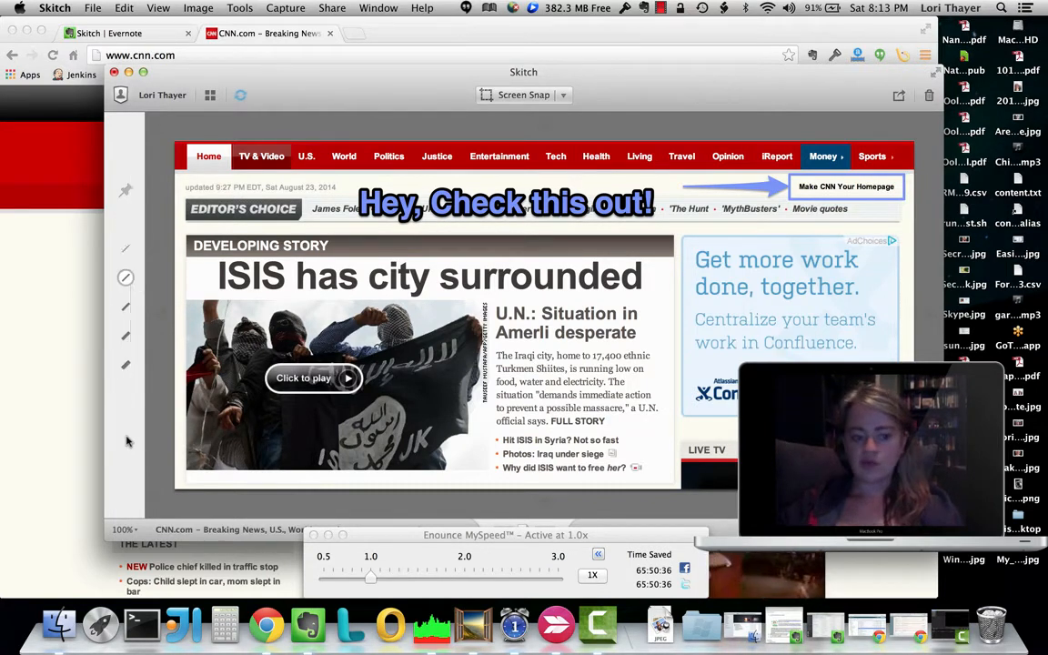
left_click(128, 367)
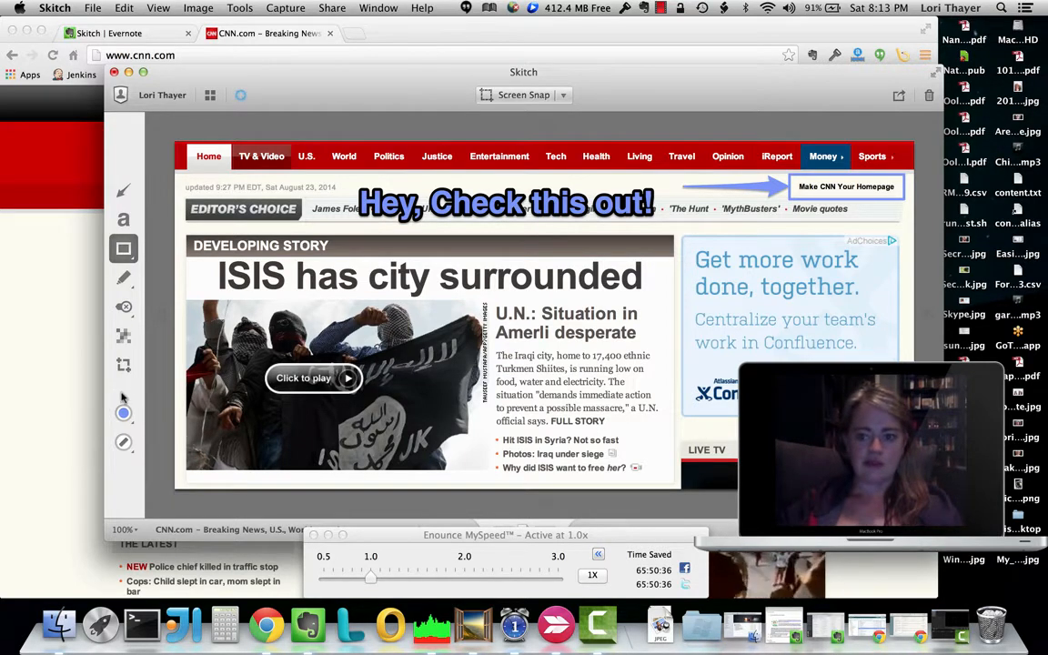
left_click(792, 175)
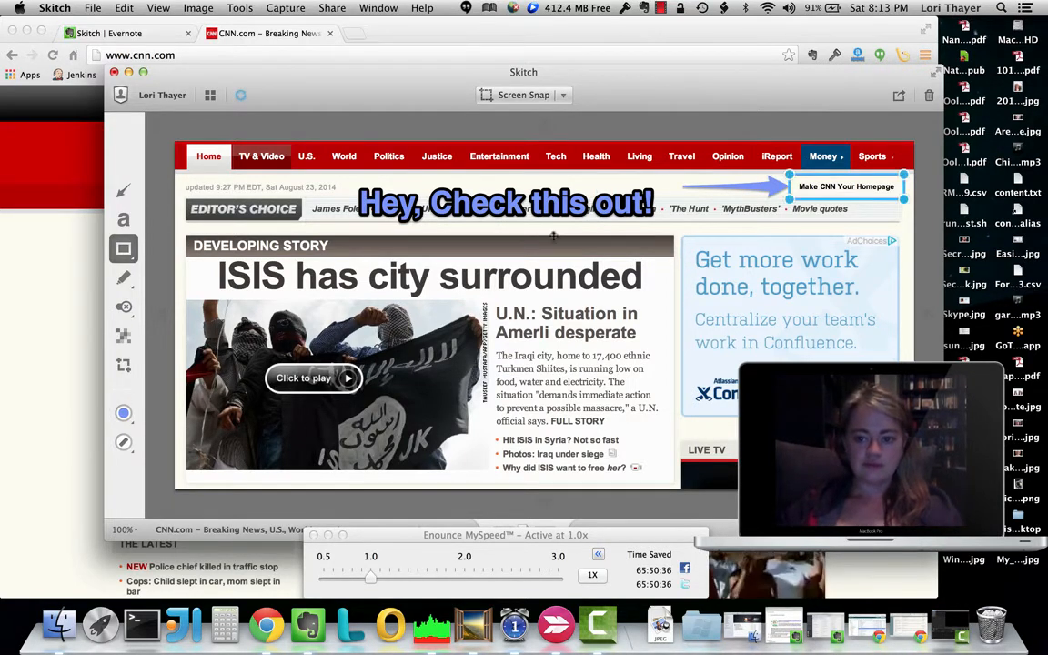
left_click(126, 442)
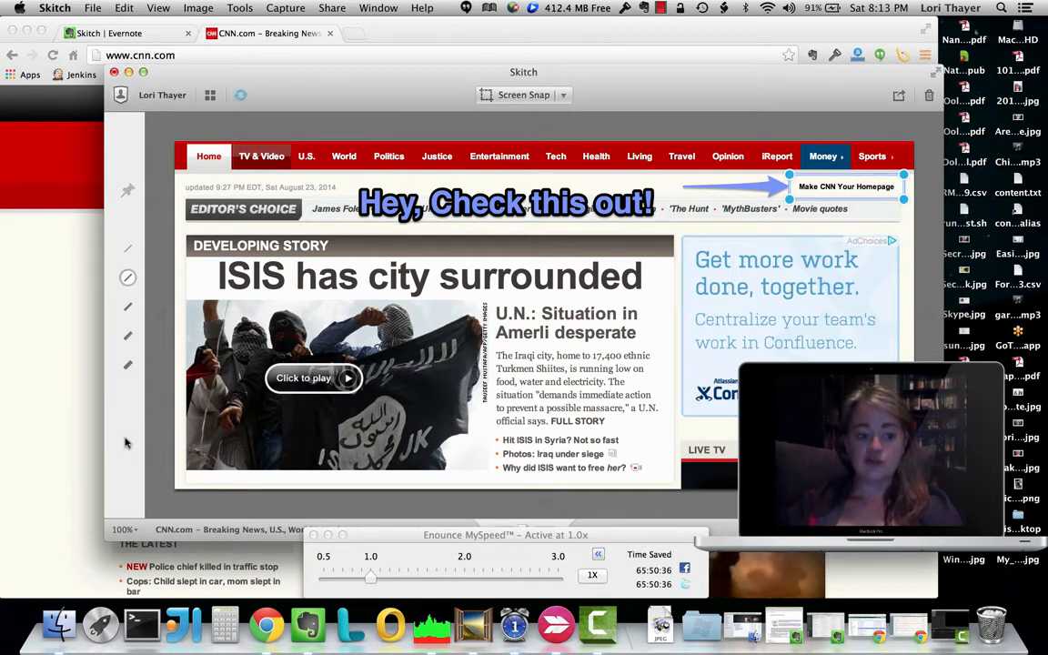
left_click(126, 365)
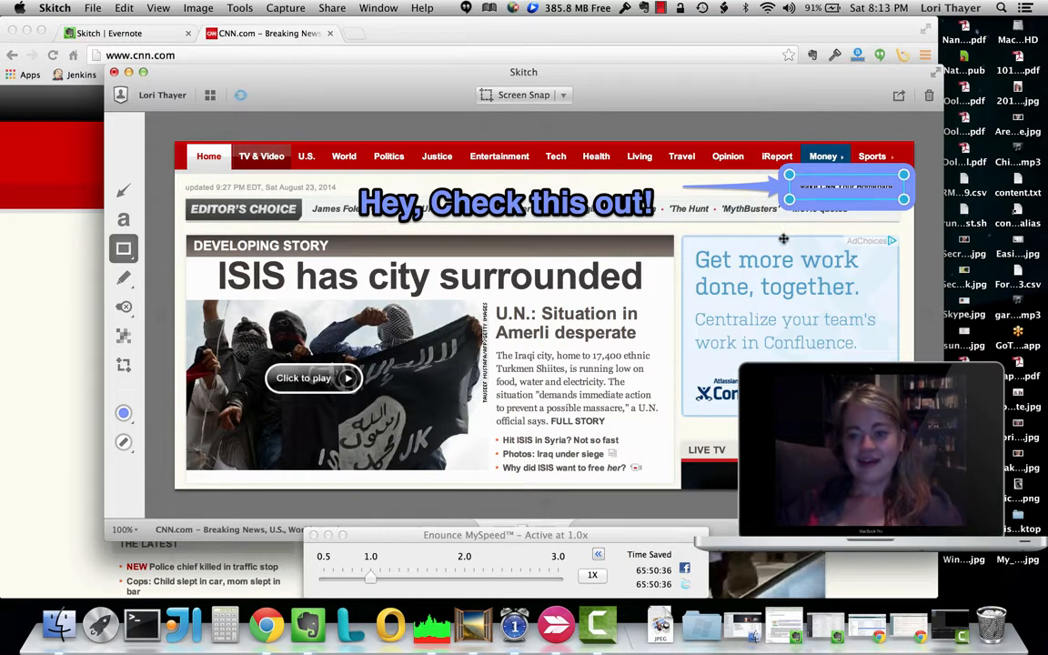
- Resize the thick rectangle to frame the whole "Make CNN Your Homepage" text, and shift the arrow left, clear of the frame
left_click_drag(789, 199, 795, 229)
left_click_drag(799, 186, 806, 167)
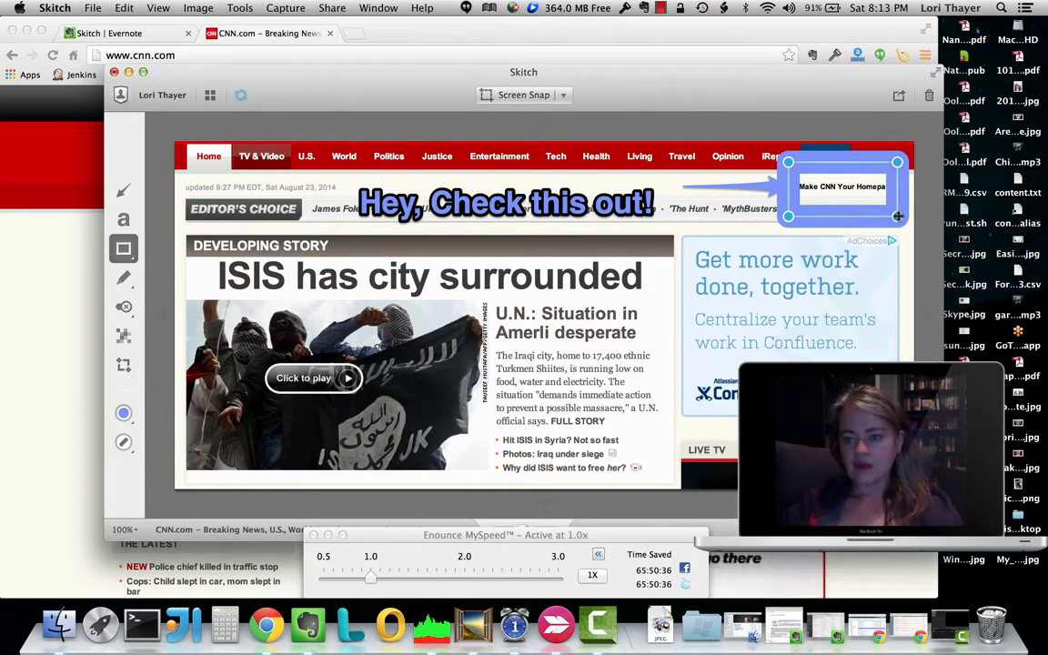
left_click_drag(897, 217, 913, 208)
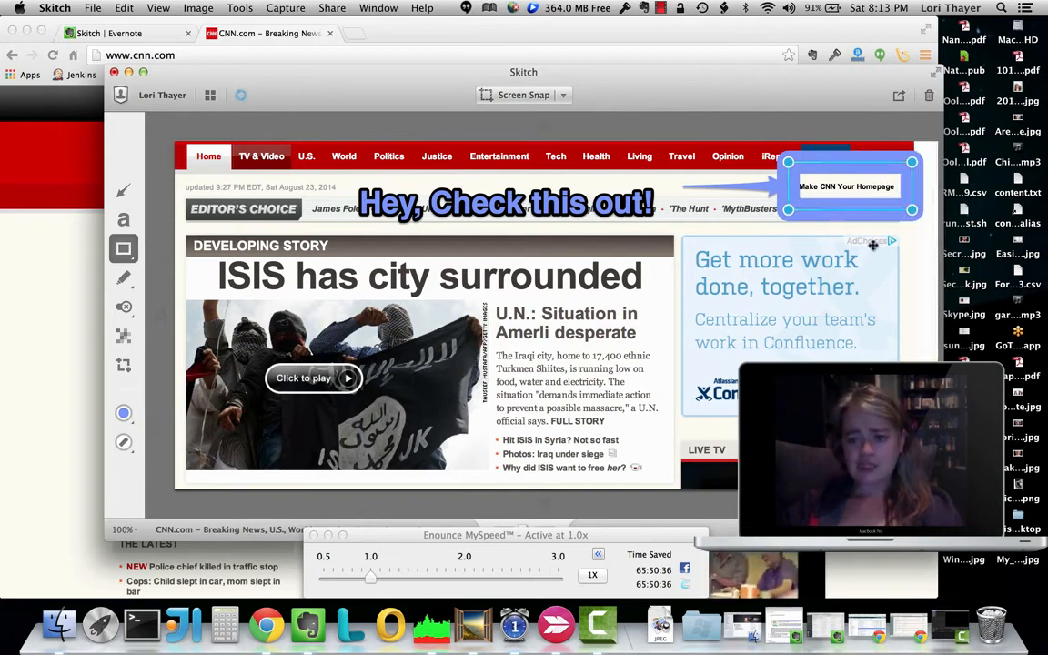
left_click(660, 202)
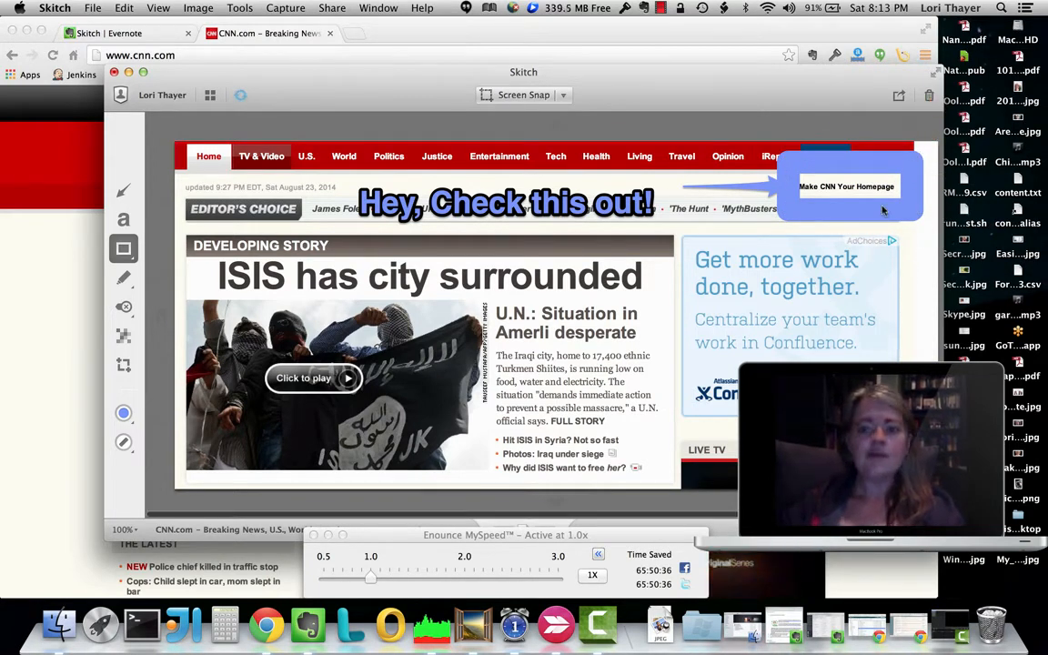
left_click_drag(738, 187, 717, 187)
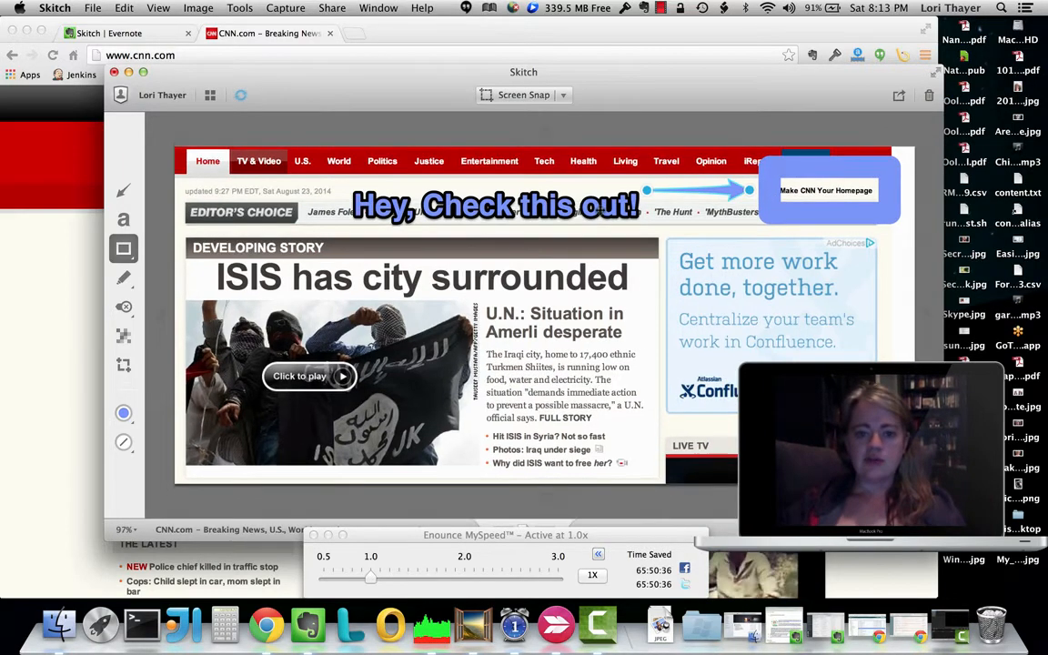
- Reduce the "Hey, Check this out!" text to the middle size option
left_click(602, 208)
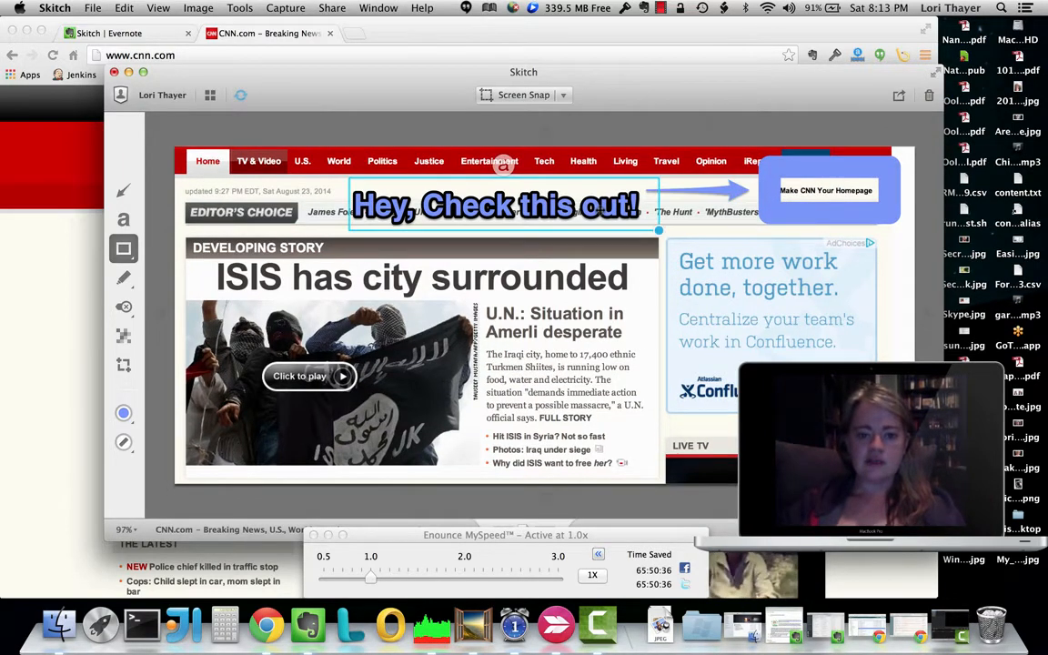
left_click(129, 442)
left_click(128, 303)
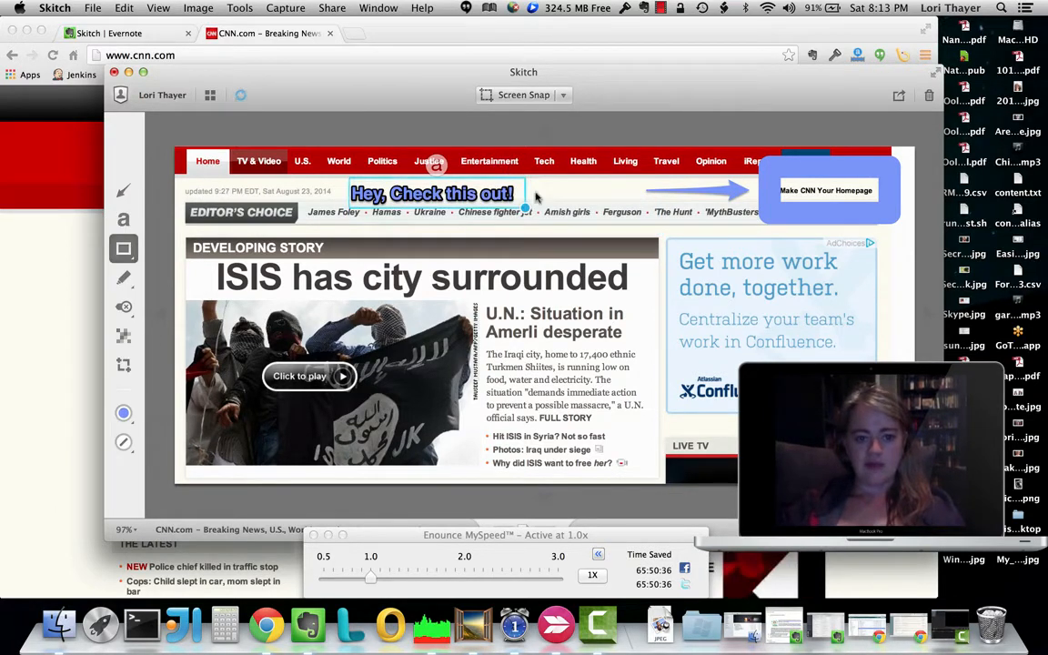
mouse_move(525, 208)
left_mouse_down()
mouse_move(587, 219)
mouse_move(505, 202)
left_mouse_up()
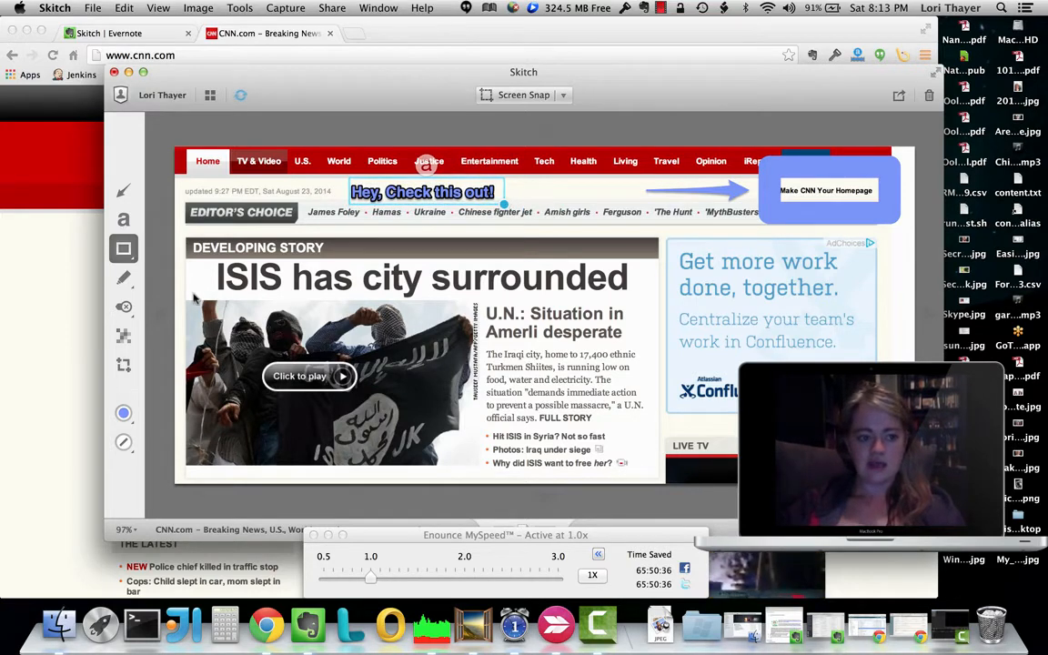
left_click(130, 281)
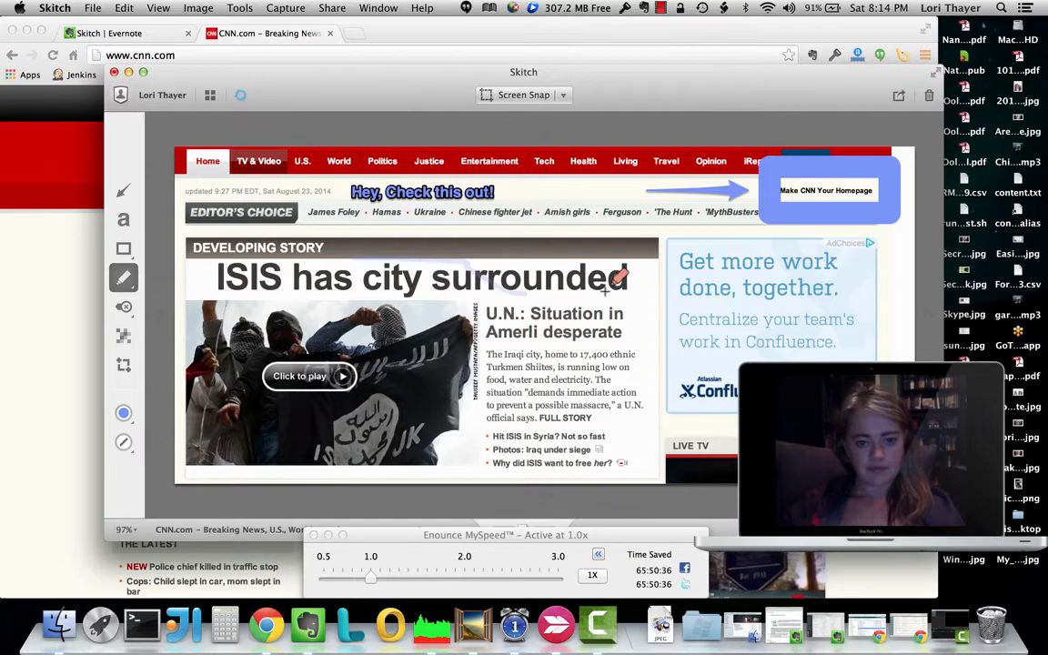
mouse_move(616, 265)
left_mouse_down()
mouse_move(630, 329)
mouse_move(644, 256)
left_mouse_up()
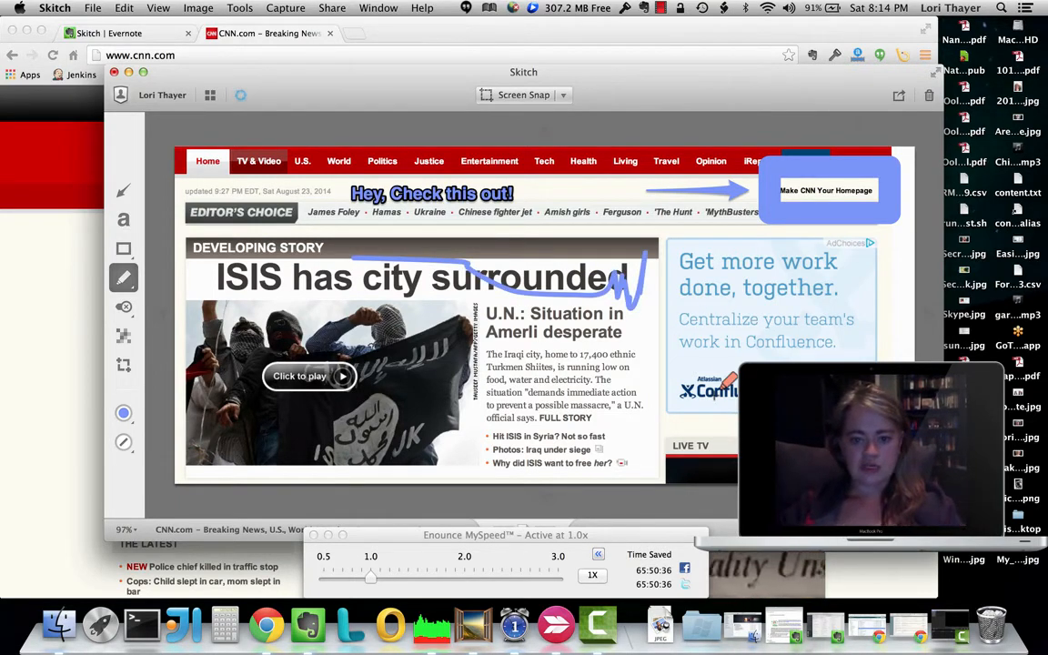
key("super+z")
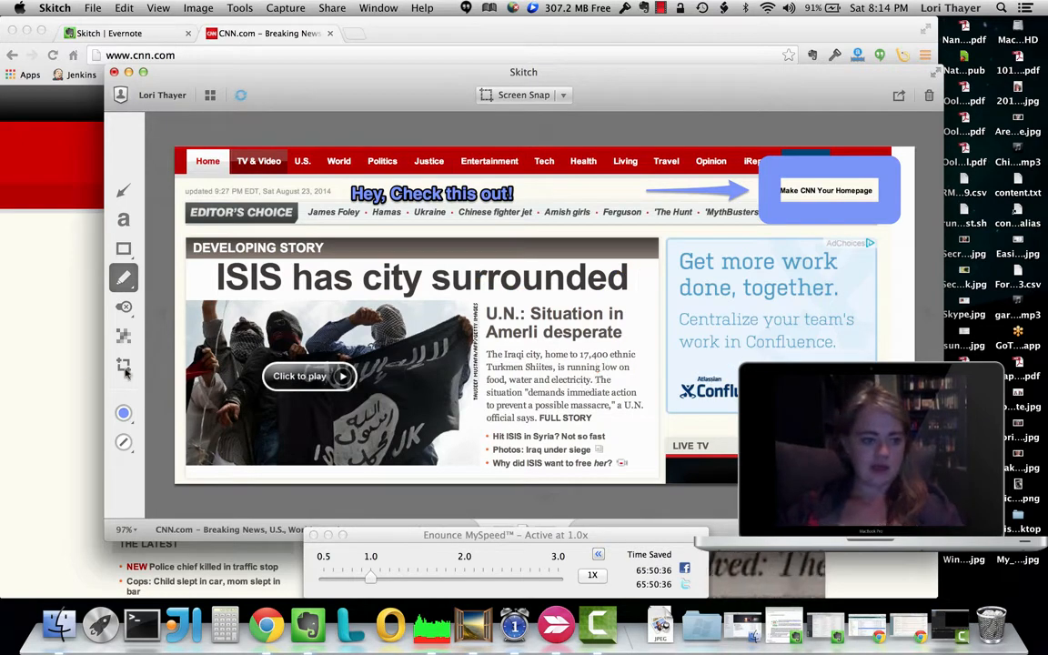
- Place a blue question mark stamp between the Developing Story bar and the advertisement
left_click(134, 310)
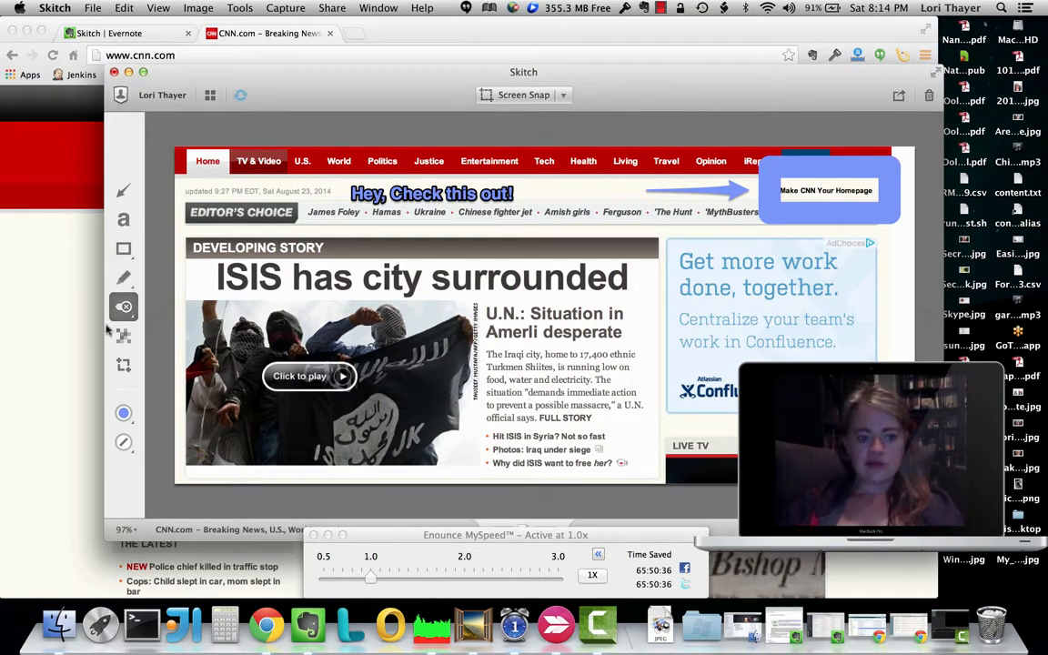
left_click(125, 307)
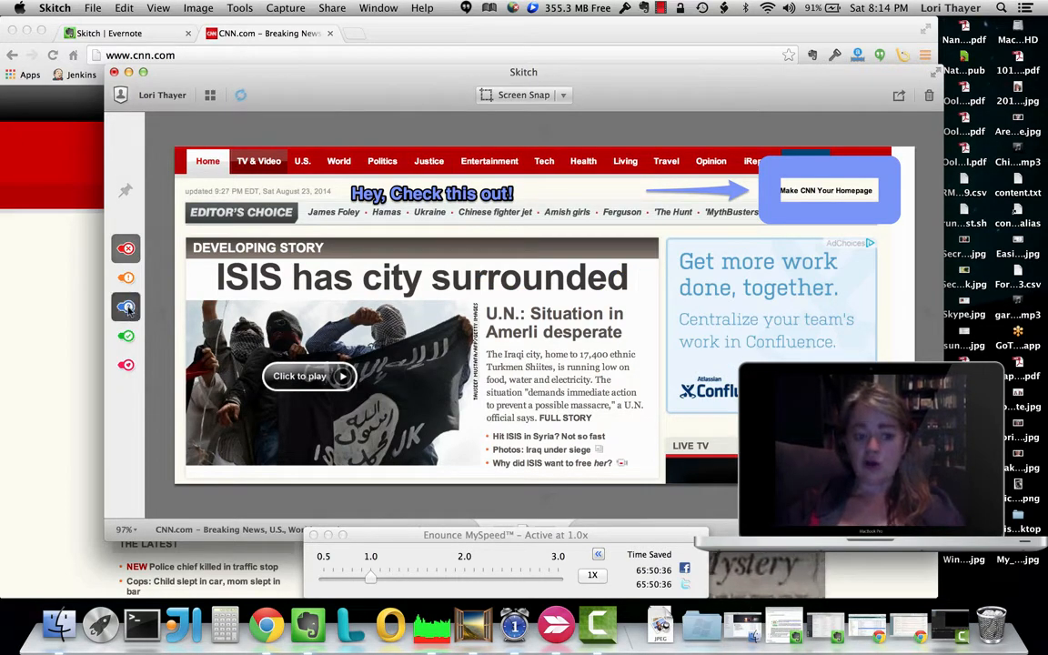
left_click(125, 277)
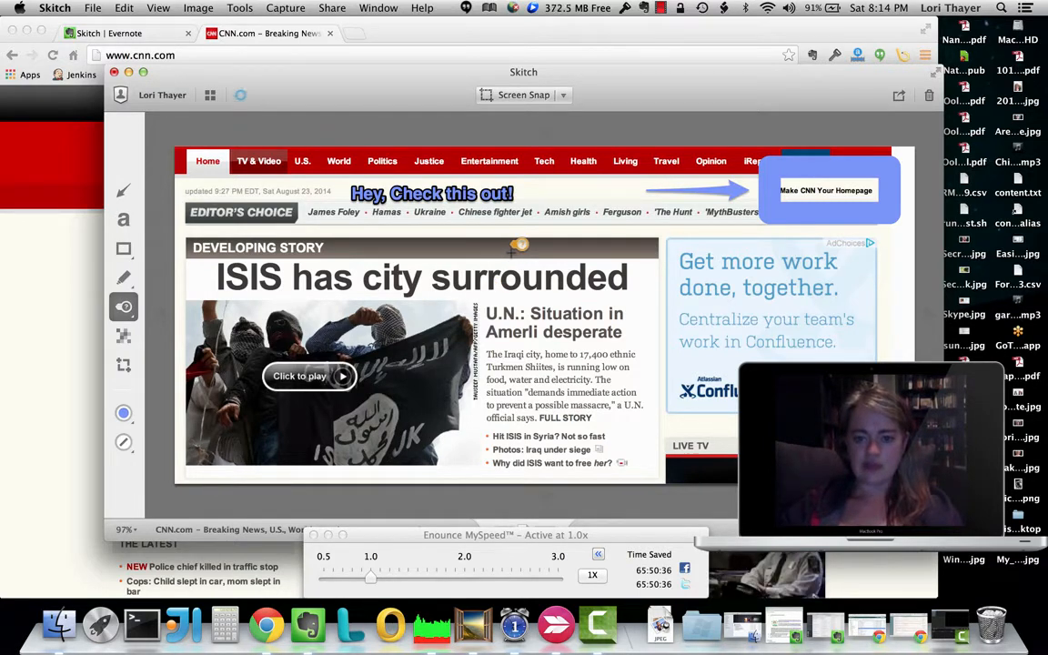
left_click(668, 239)
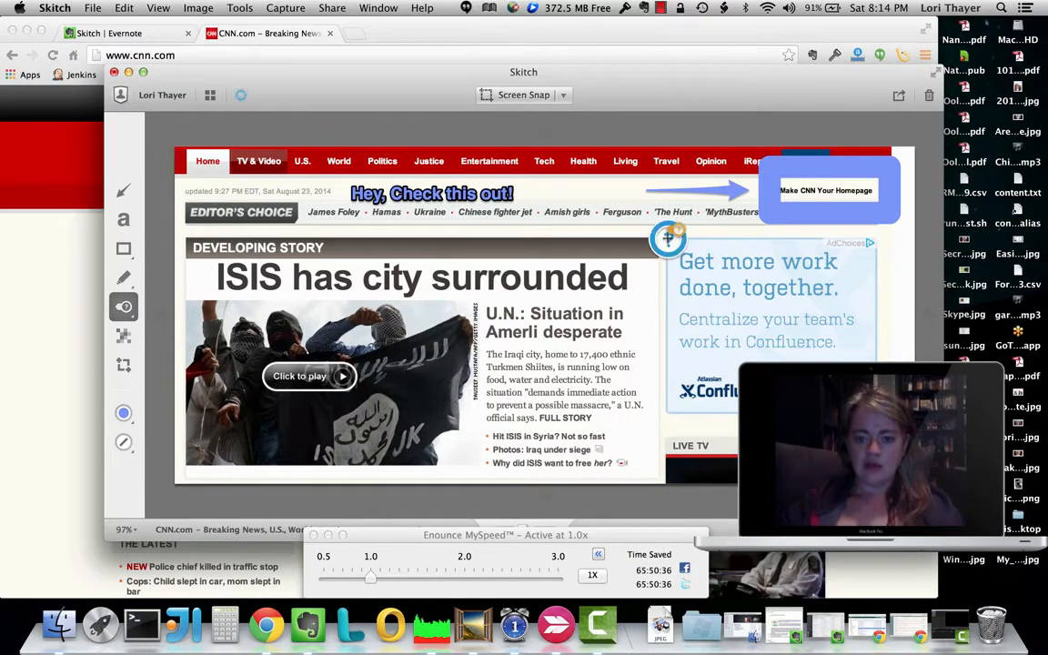
- Add the text label "Hey what do u think" to the blue question mark stamp
left_click(684, 239)
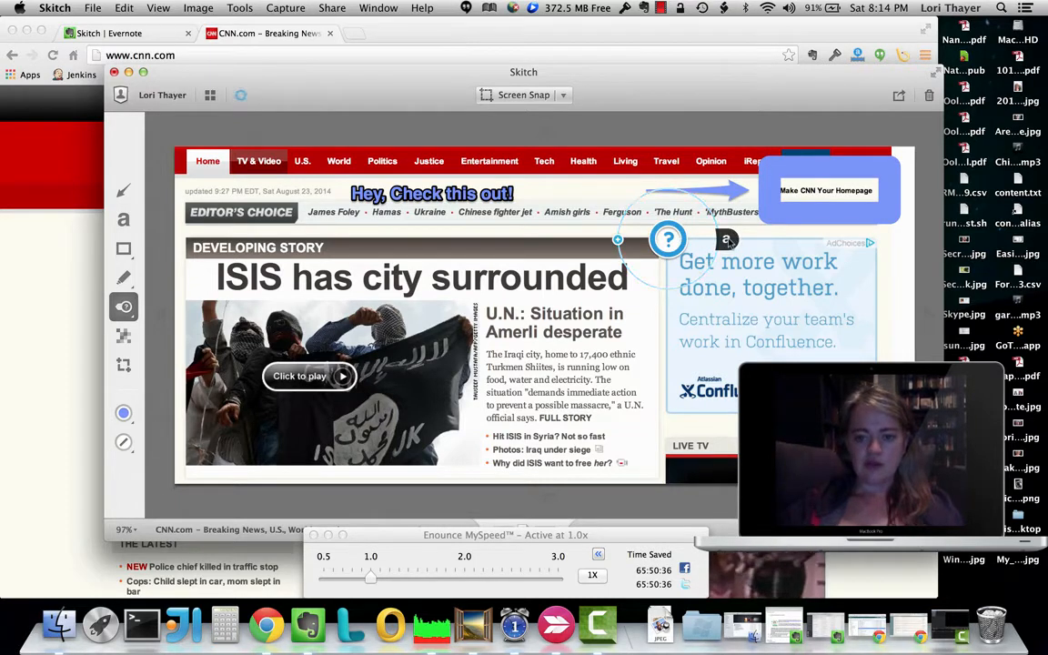
left_click(726, 239)
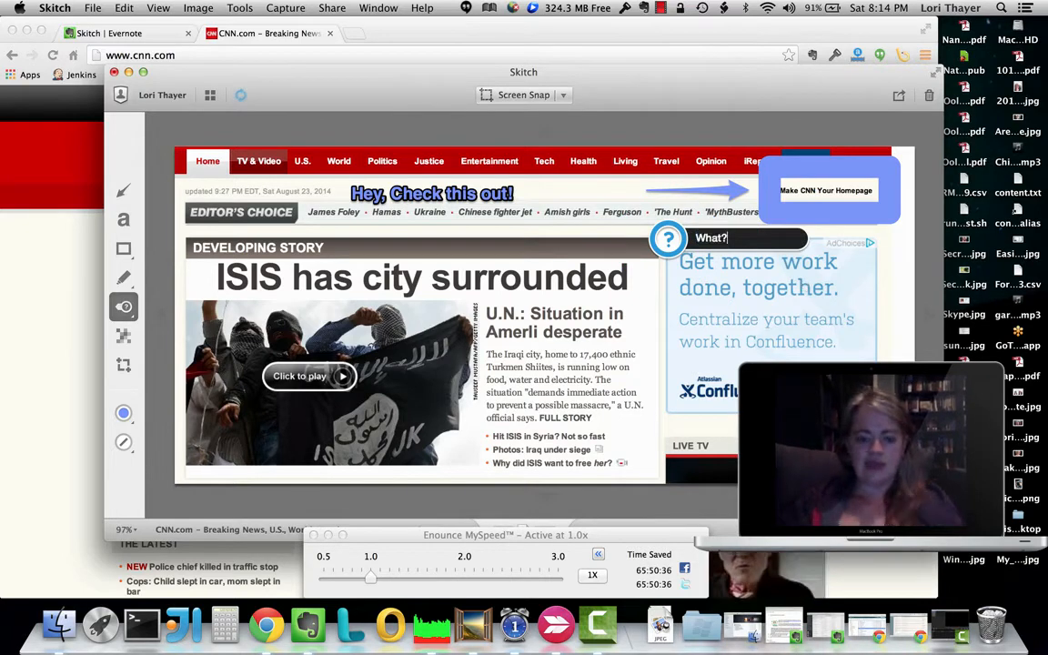
type("Hey What,")
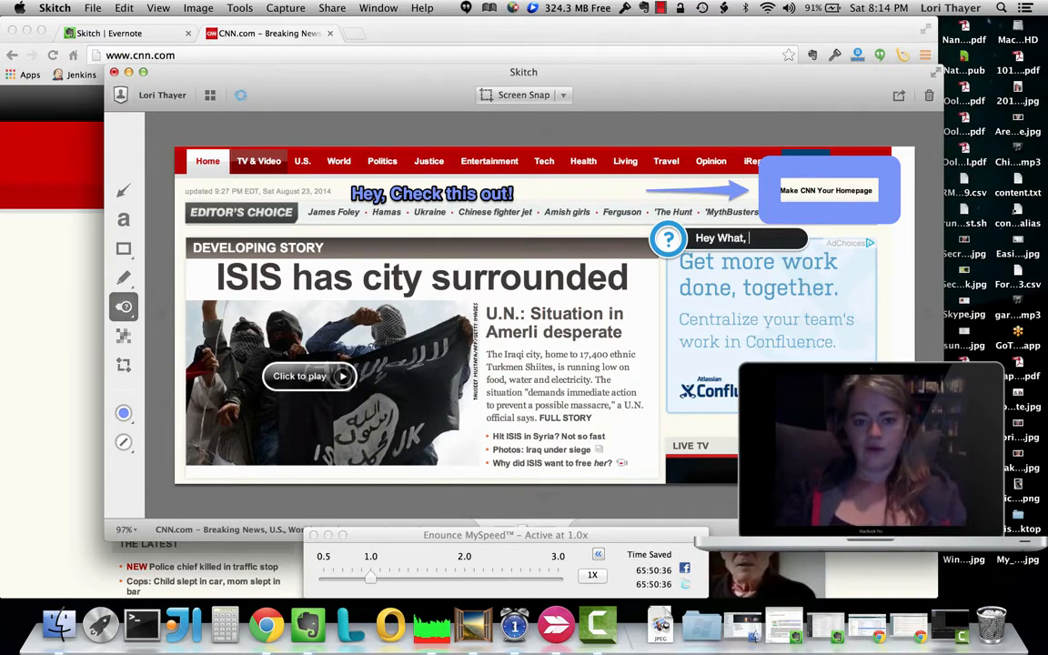
key("BackSpace")
type("do ")
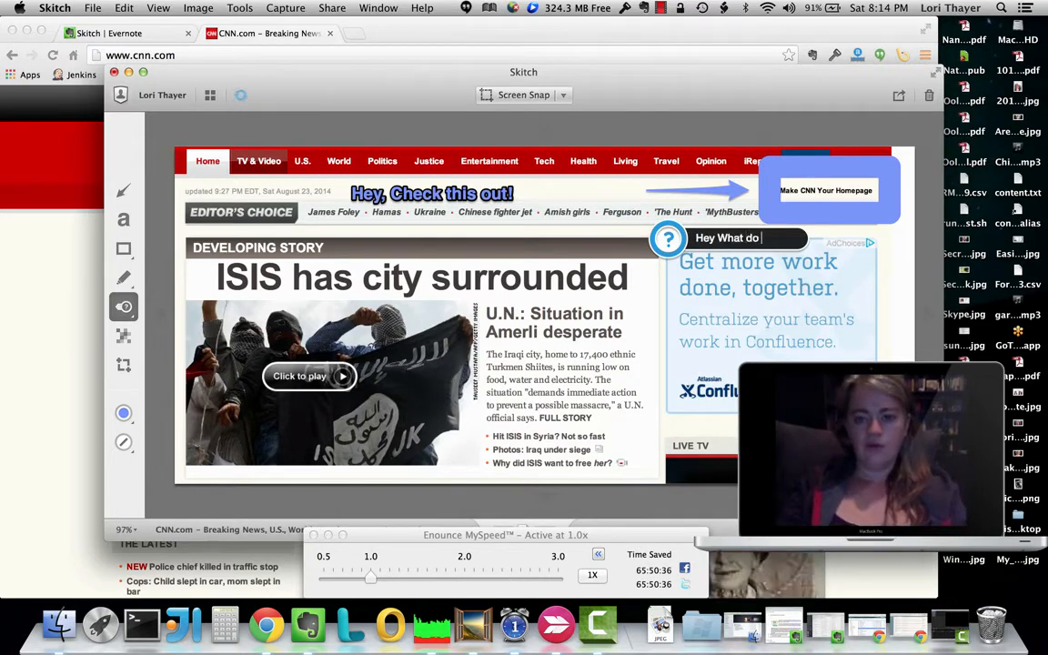
type("you")
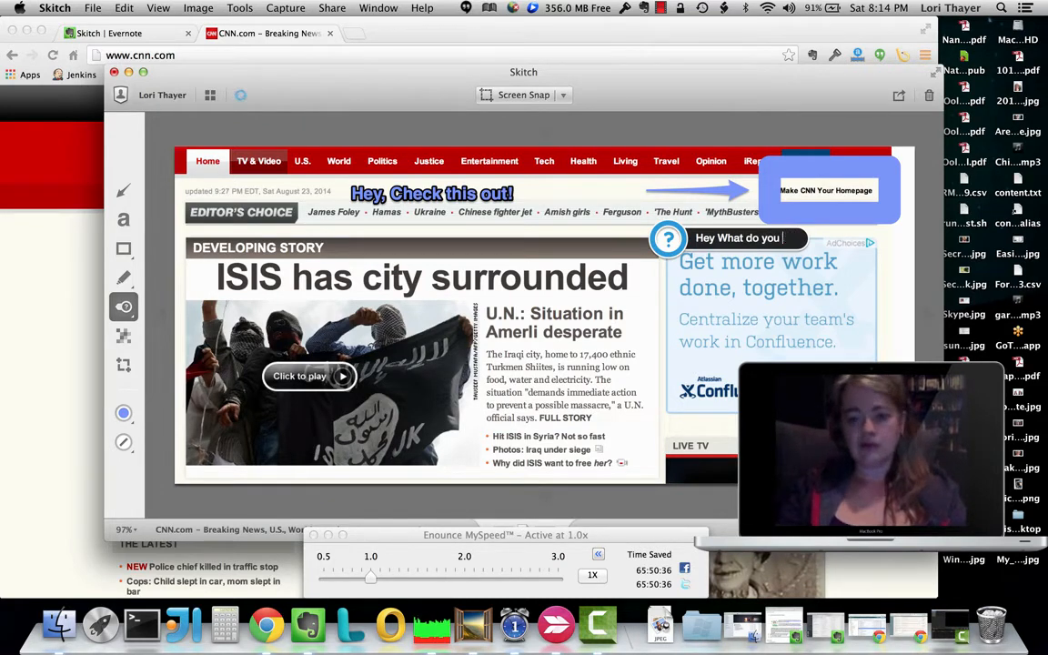
key("BackSpace")
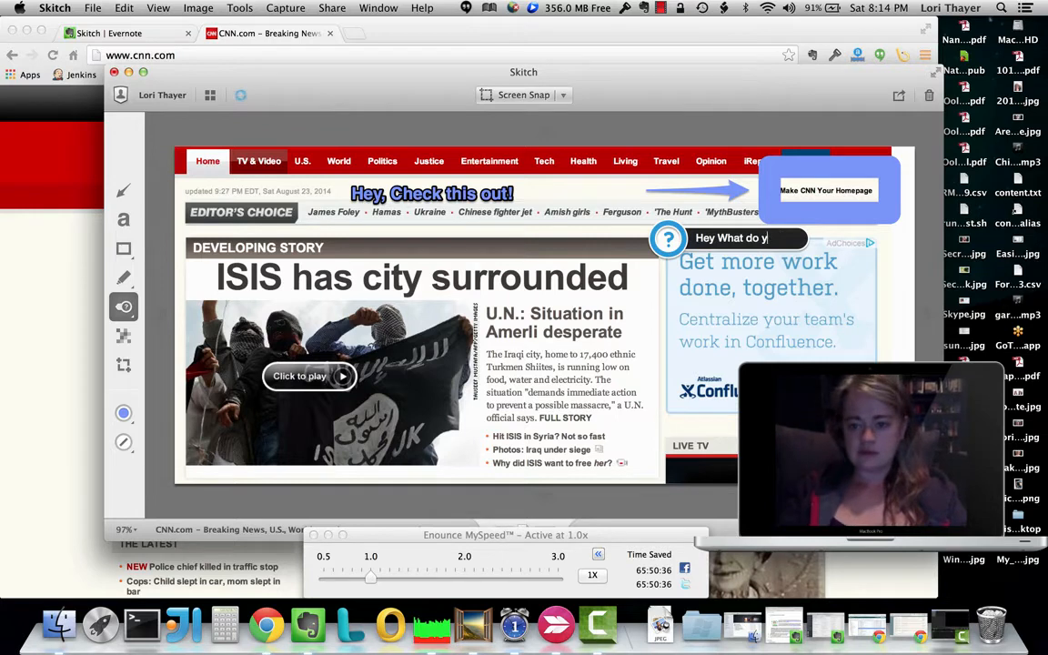
key("BackSpace")
key("BackSpace")
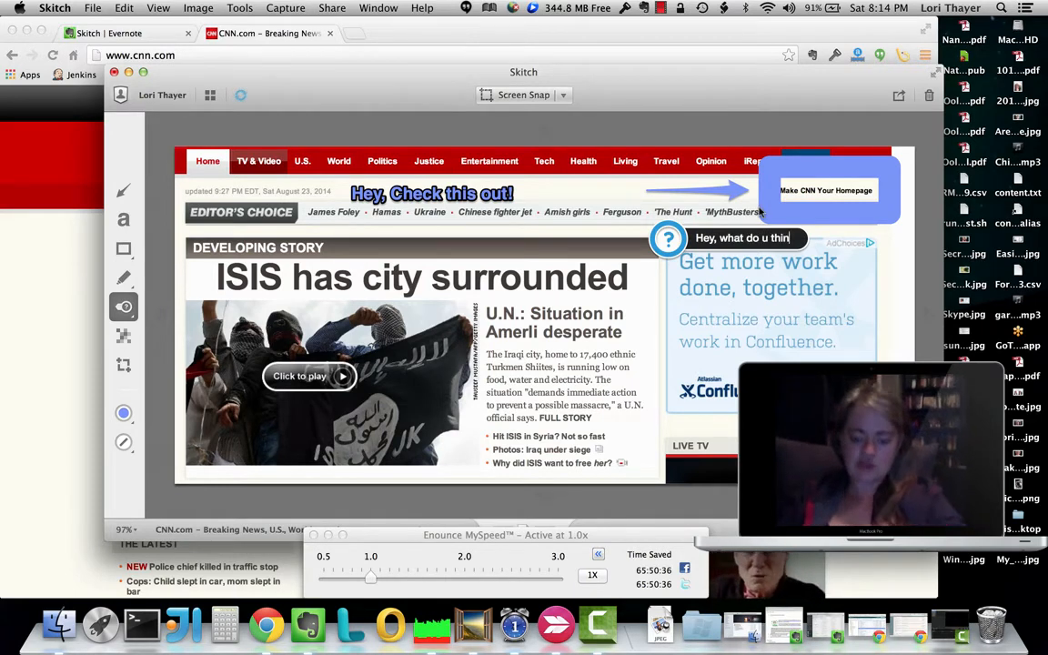
left_click(716, 238)
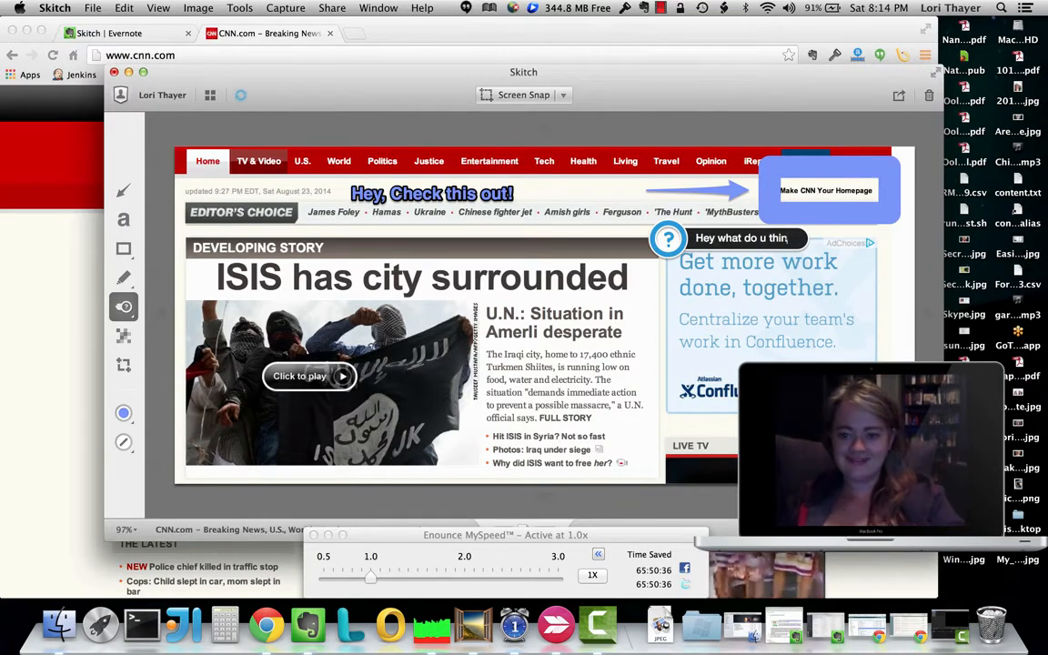
type("k")
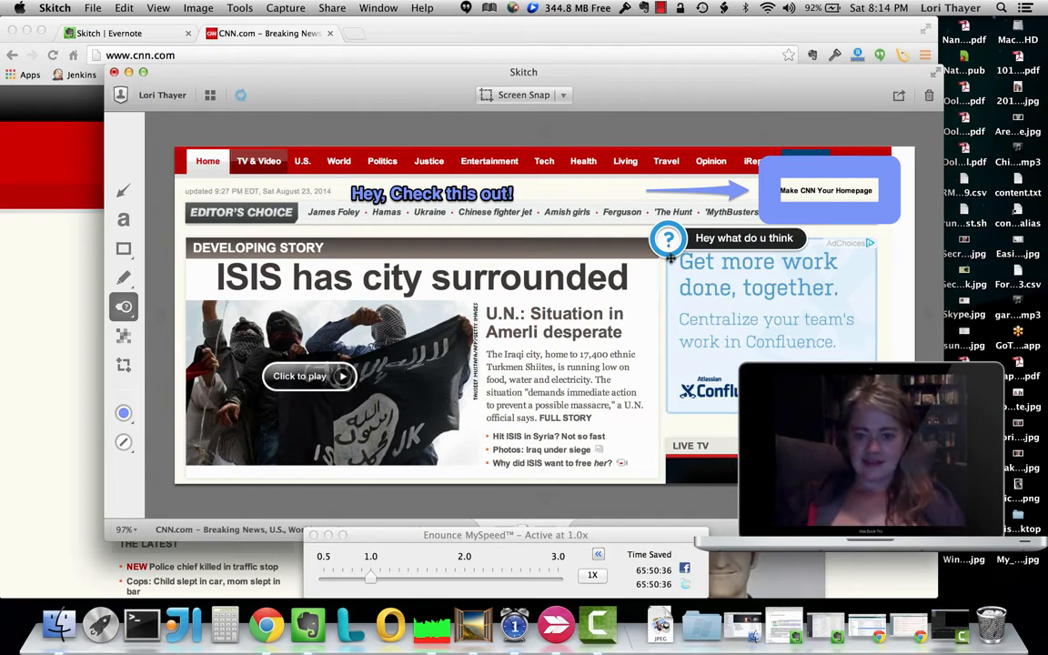
- Remove the text label from the question mark stamp and give the stamp a pointer tip facing right, toward the advertisement
left_click(669, 250)
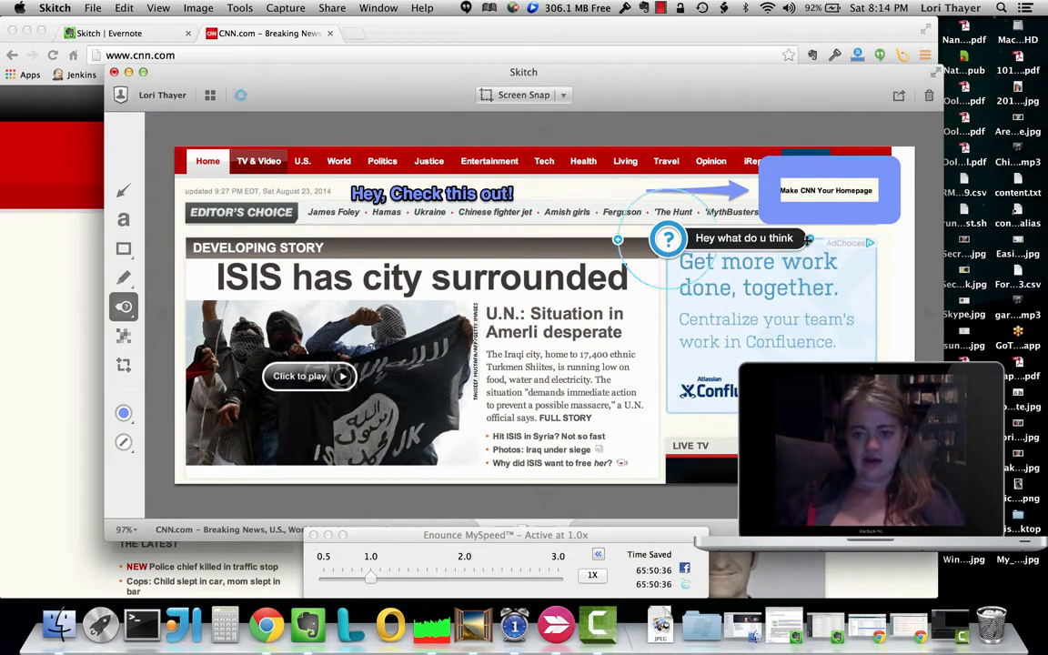
left_click(811, 239)
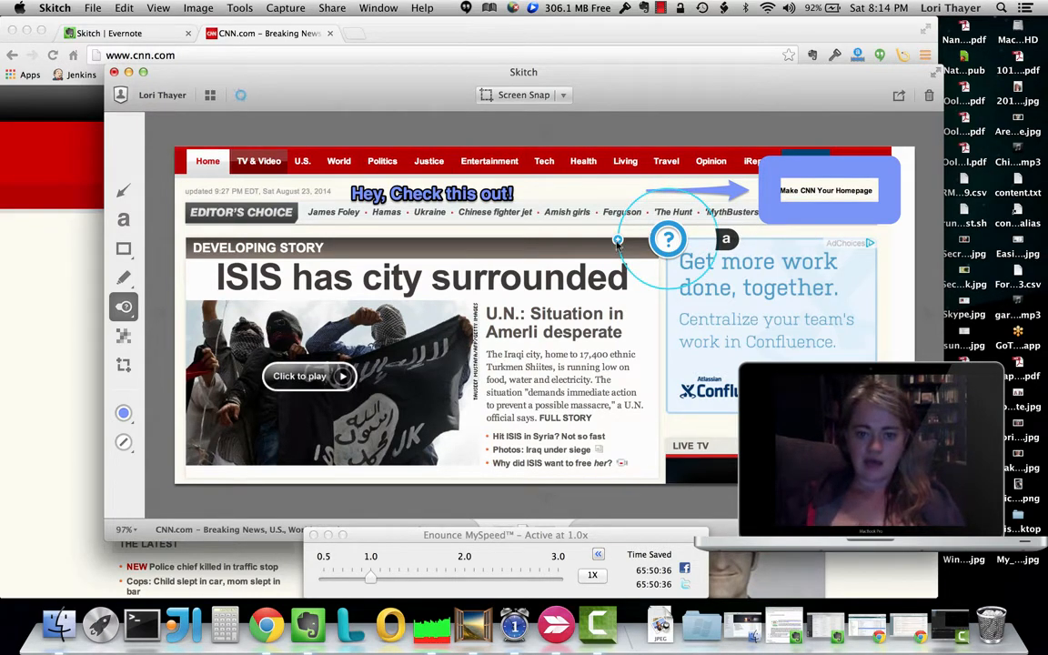
left_click_drag(618, 242, 733, 243)
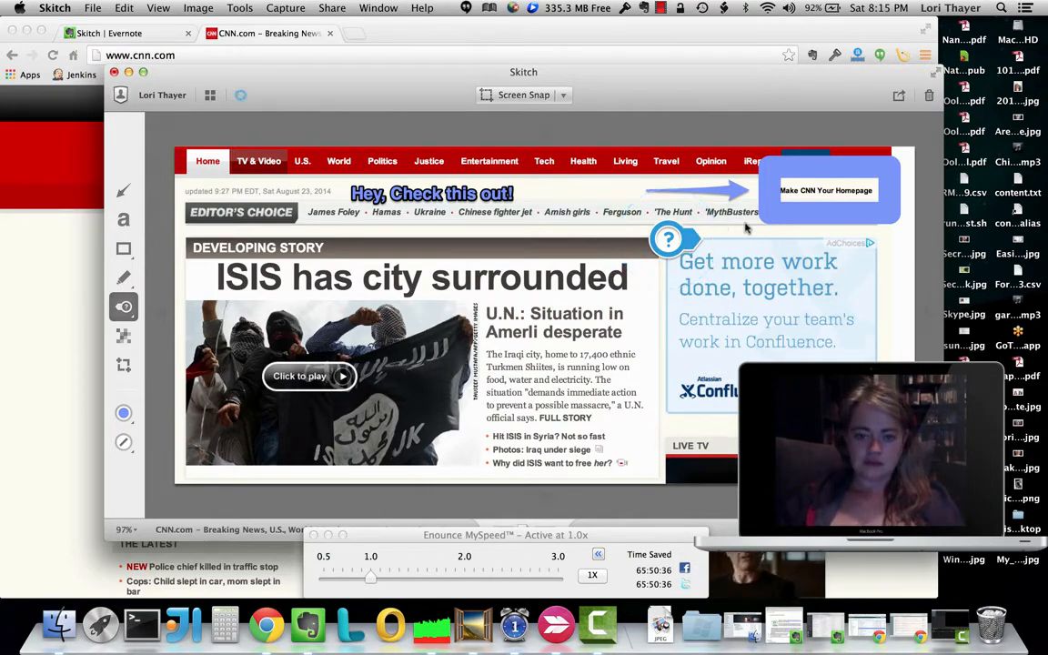
- Place four red X stamps: on the "U.N.: Situation in Amerli desperate" headline, its article text, beside "FULL STORY" and on the "Click to play" button
left_click(126, 308)
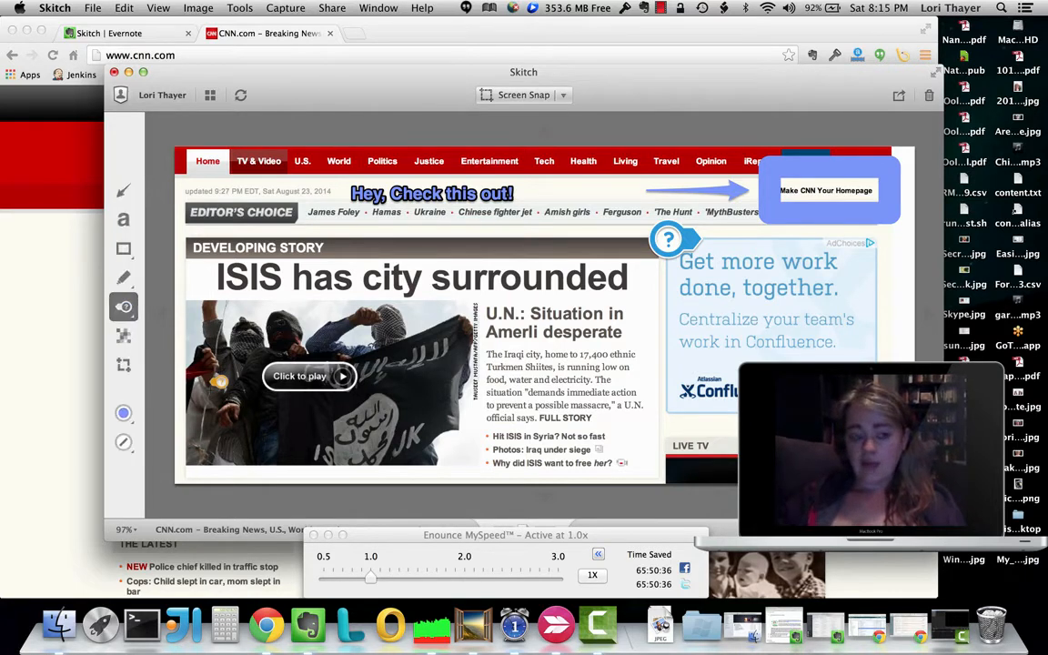
mouse_move(125, 310)
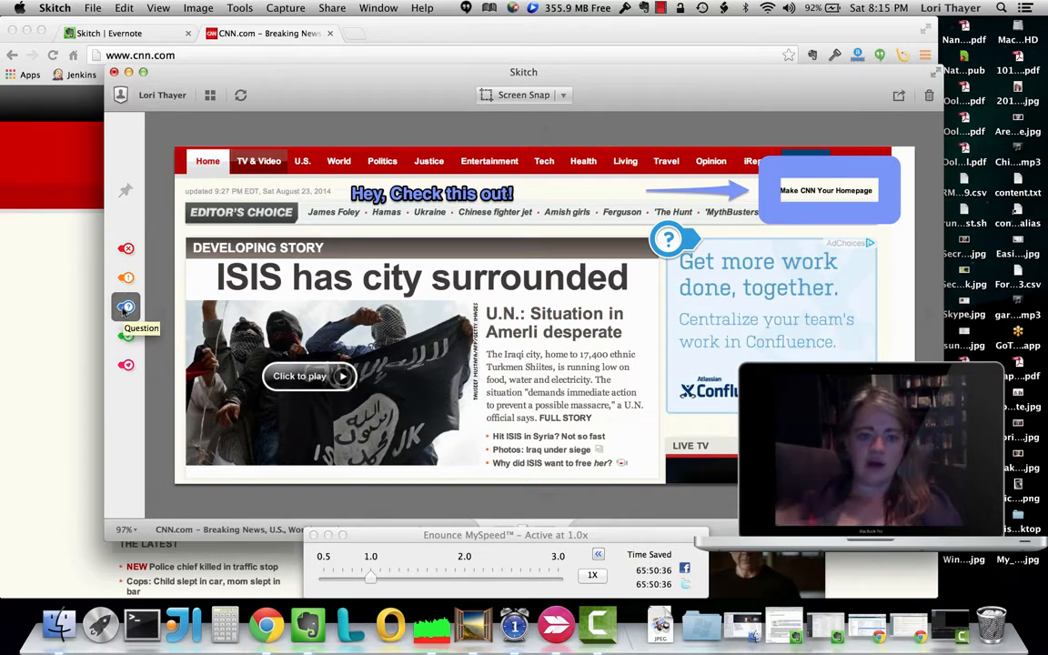
left_click(126, 248)
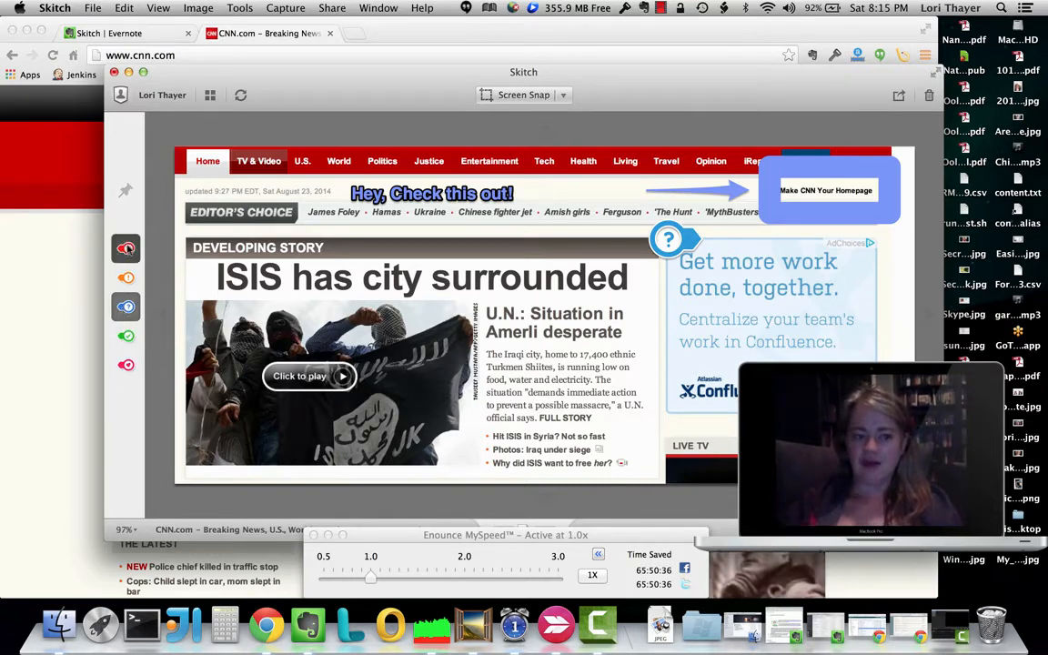
left_click(590, 333)
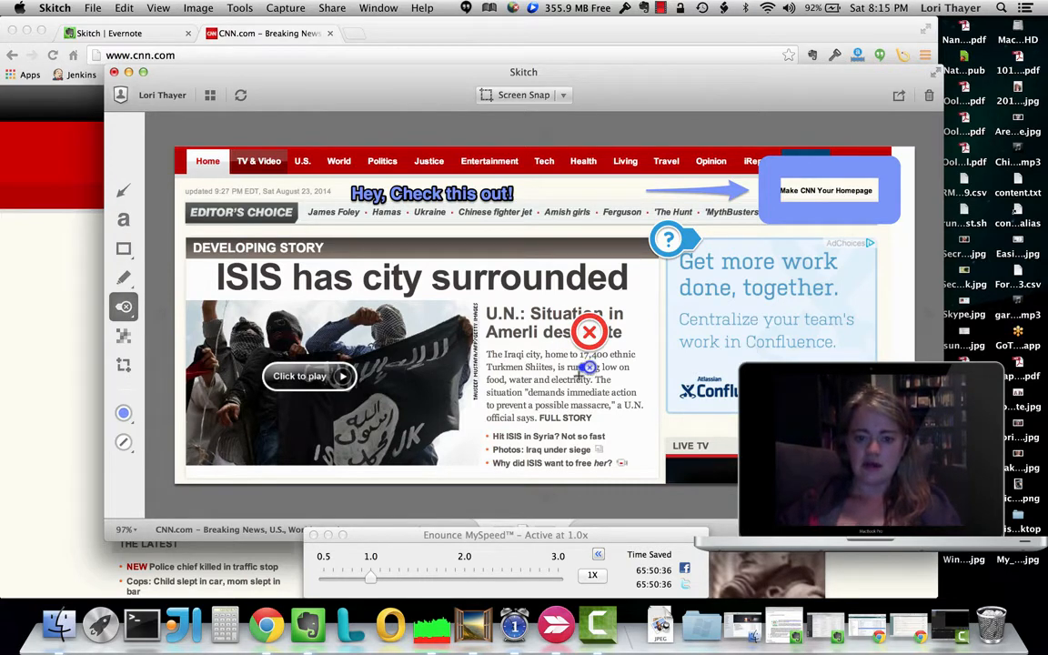
left_click(579, 394)
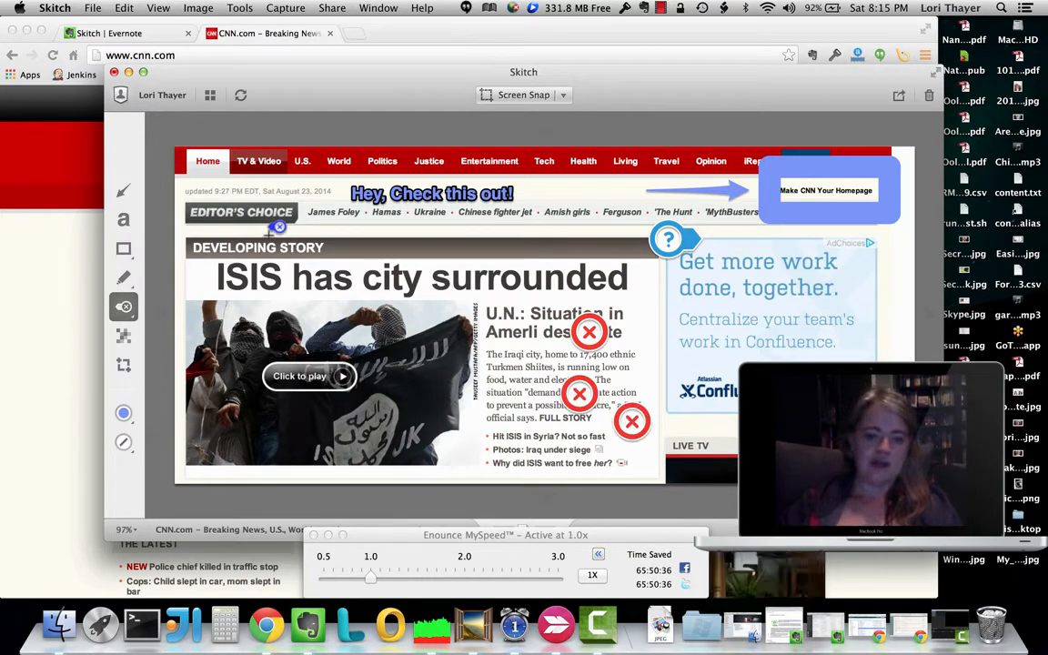
left_click(359, 382)
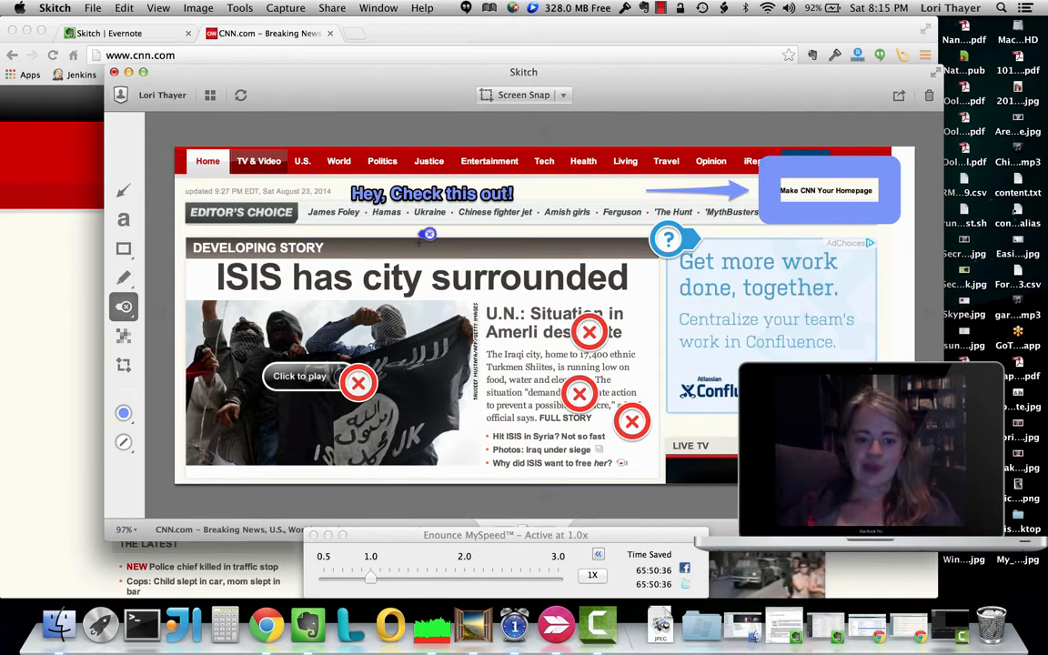
- Shift the play button, headline and article text X stamps to the left, and move the one beside "FULL STORY" onto the advertisement
left_click(359, 379)
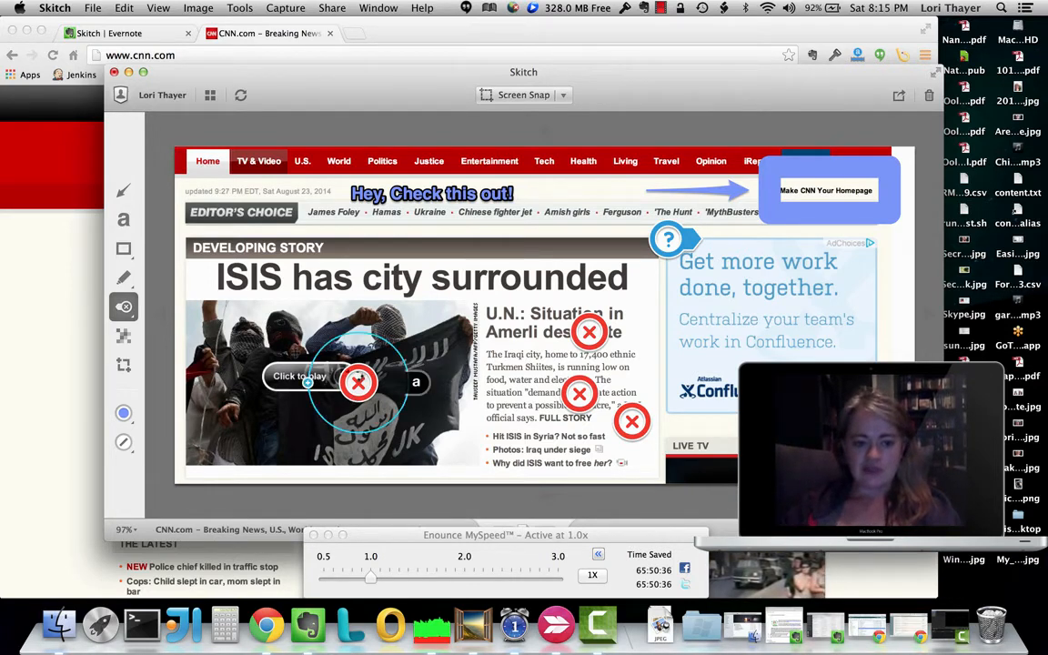
left_click_drag(359, 379, 306, 371)
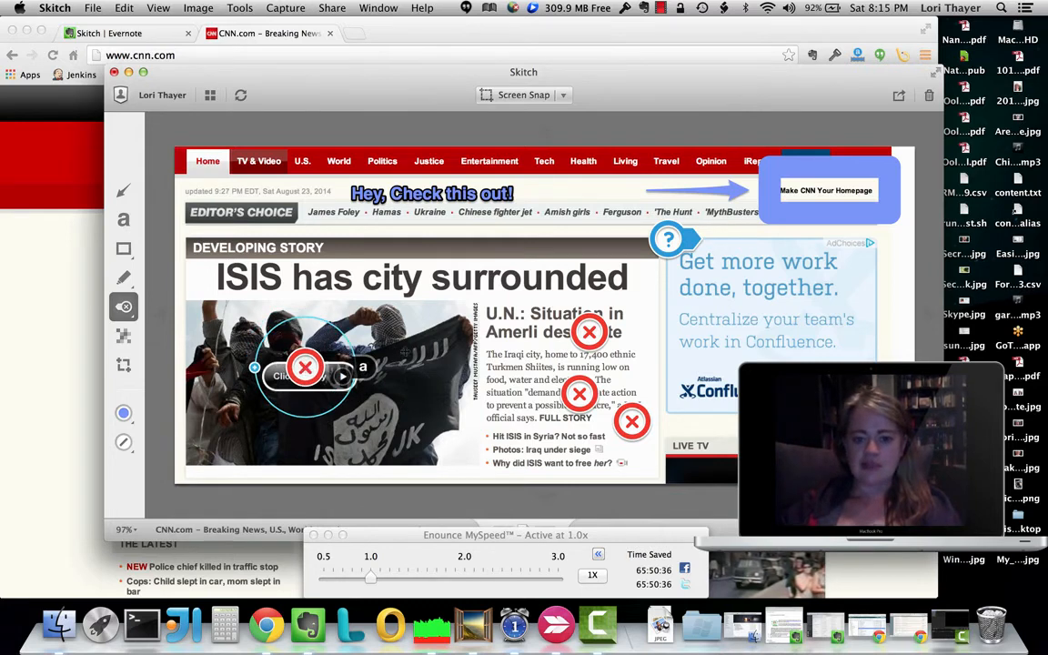
left_click(531, 319)
left_click_drag(532, 319, 463, 306)
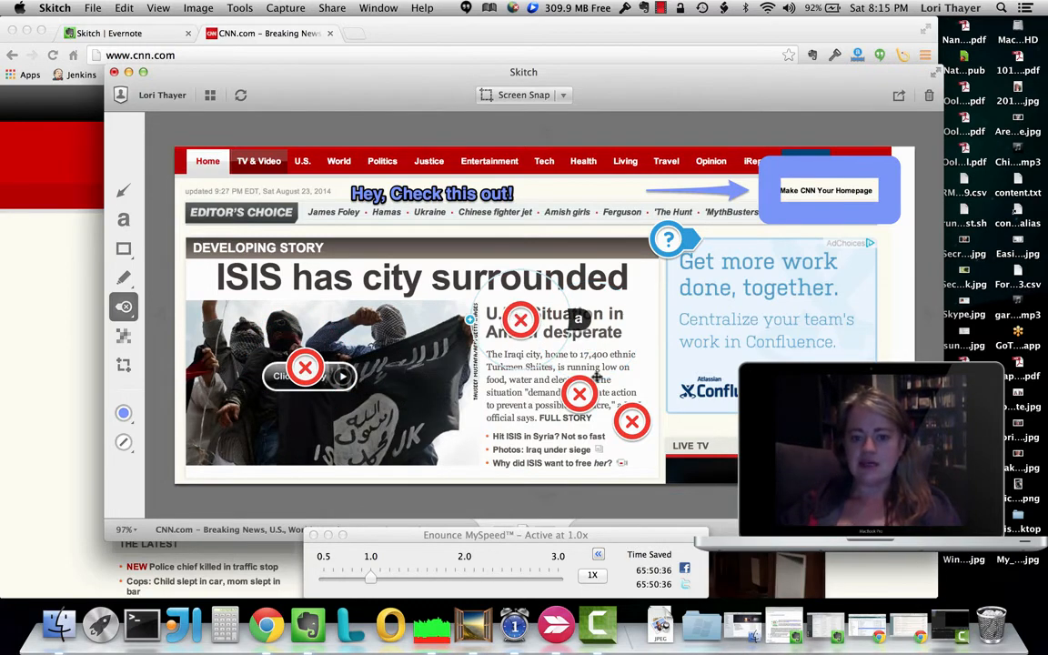
left_click(556, 392)
left_click_drag(556, 392, 532, 388)
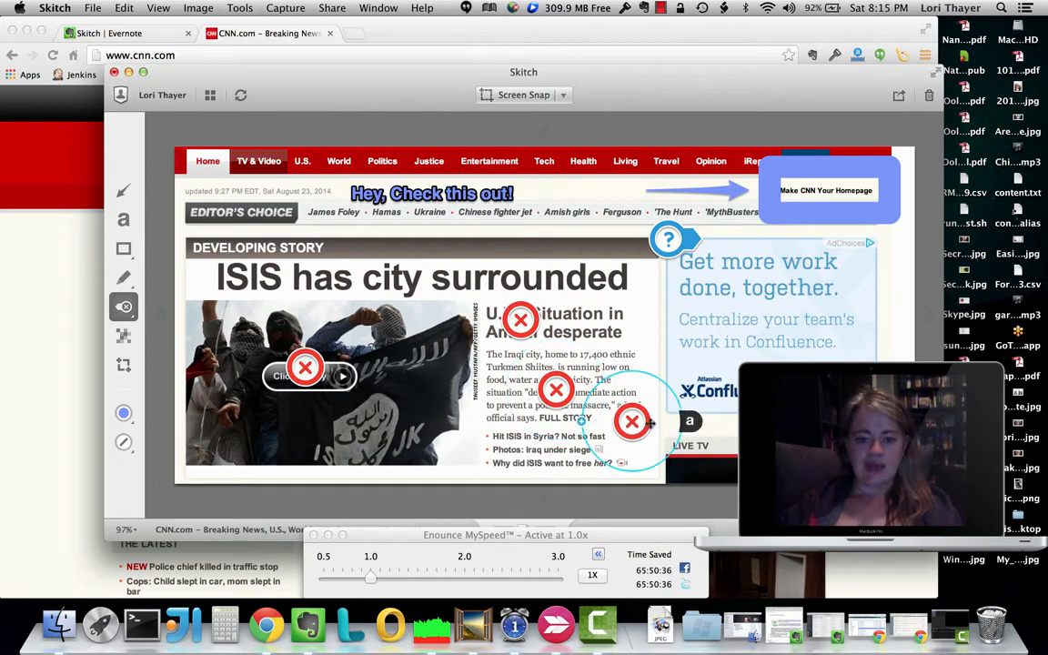
left_click_drag(632, 421, 779, 315)
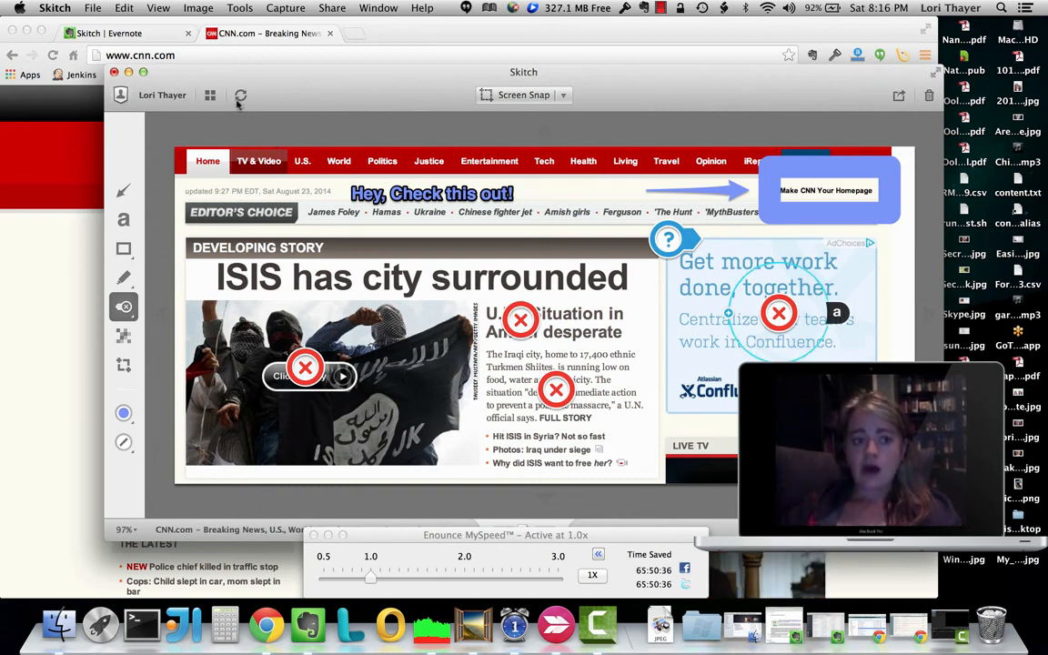
- Check the account's monthly usage and subscription summary, and close the account information
left_click(162, 96)
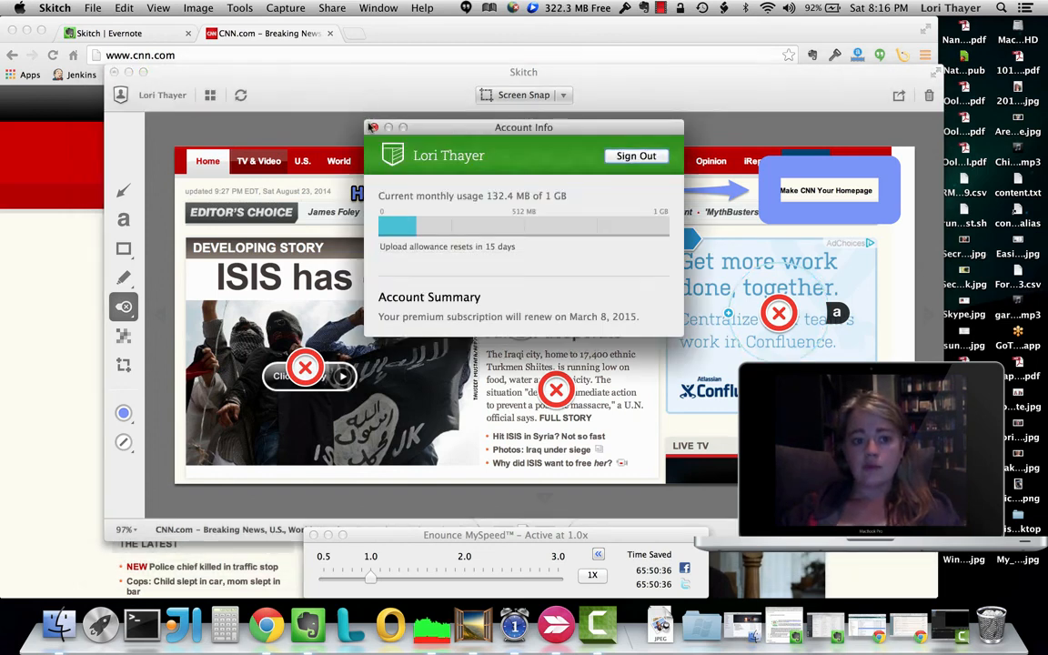
left_click(374, 128)
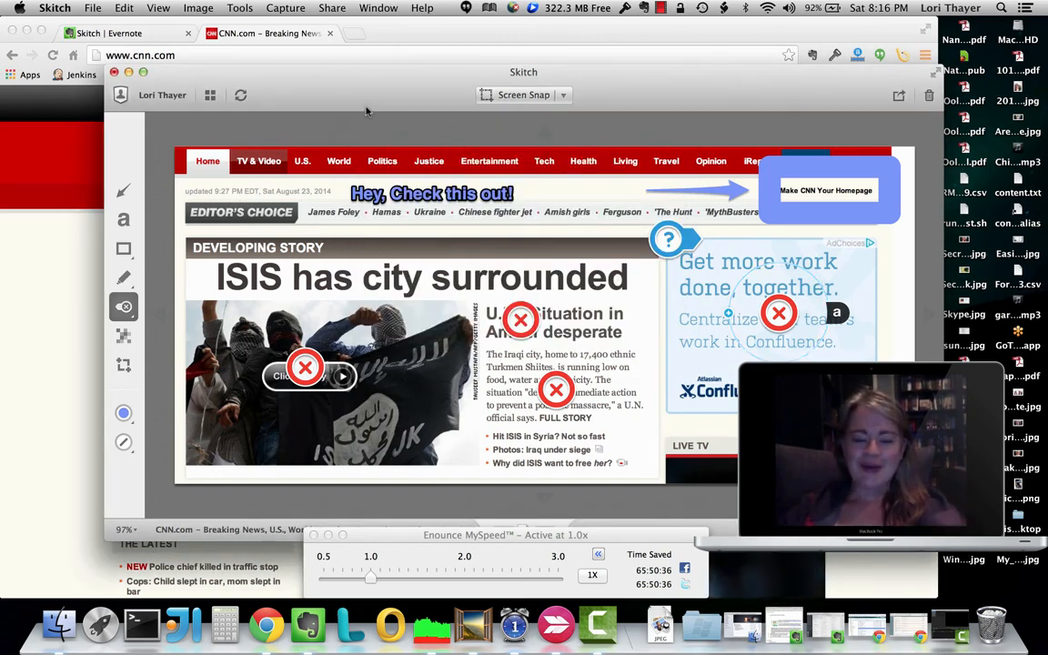